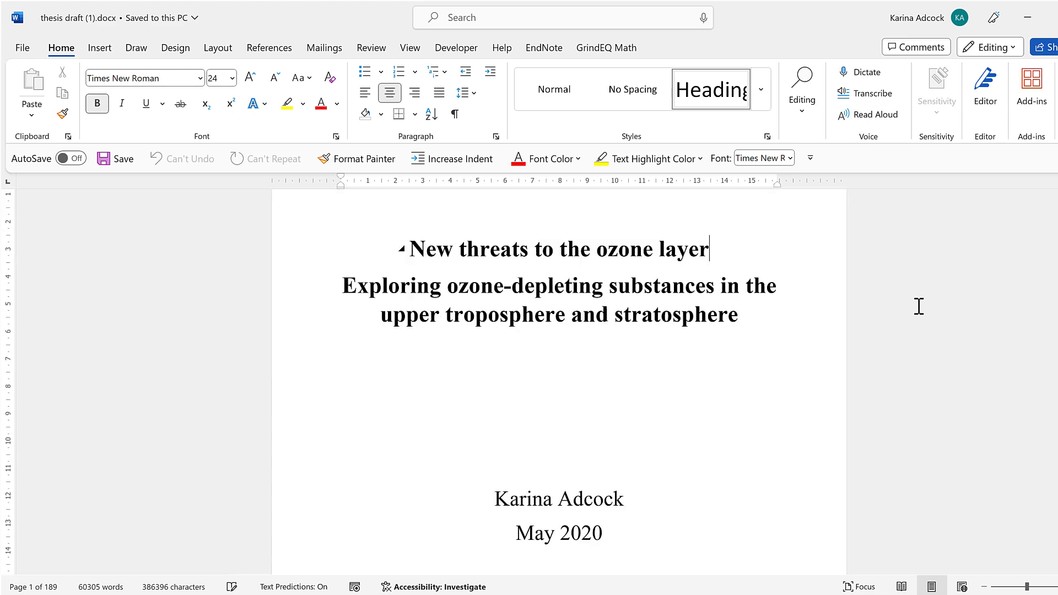
# Insert the Bold Numbers 3 'Page X of Y' page number at the bottom right of the footer.
pyautogui.scroll(-4, 920, 306)
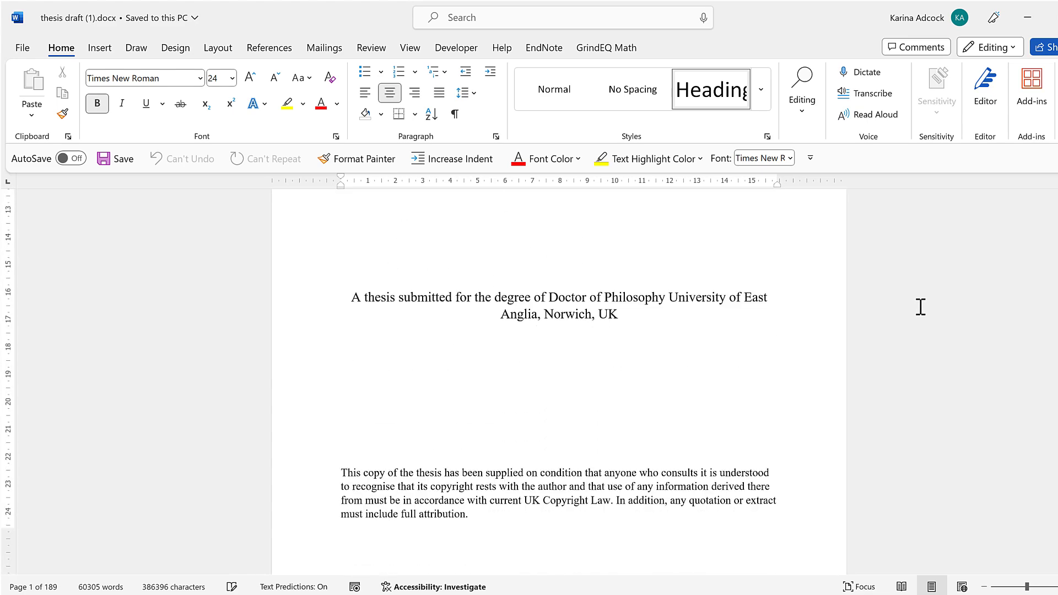
pyautogui.scroll(-1, 920, 306)
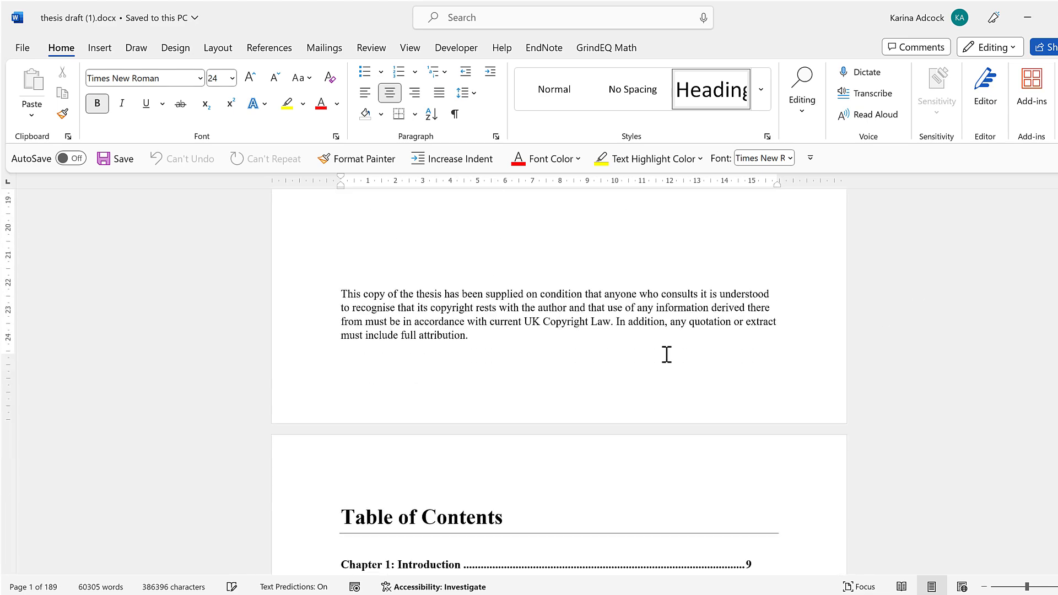
pyautogui.click(89, 54)
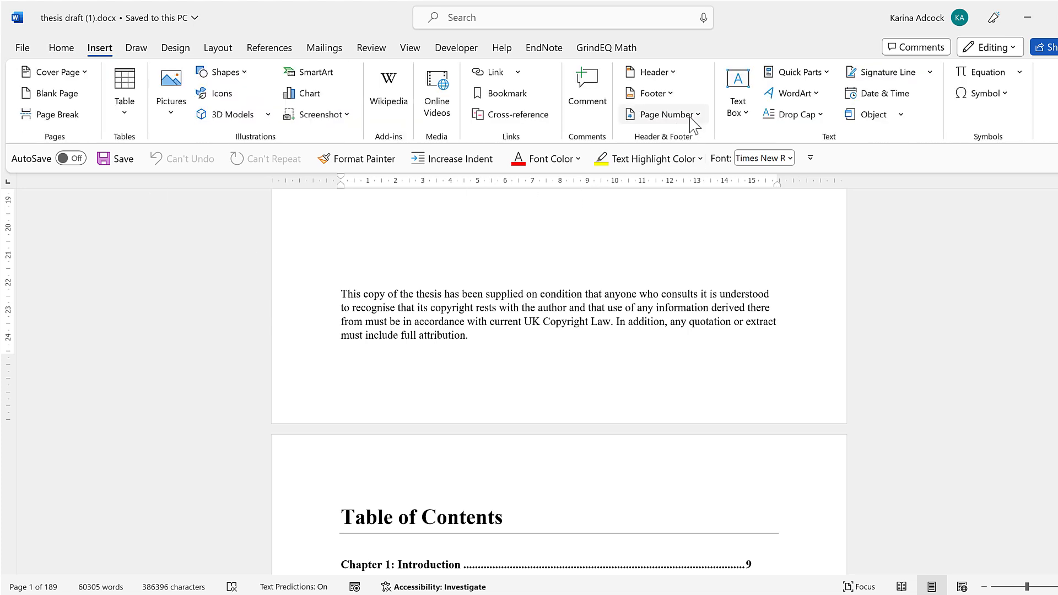
pyautogui.click(691, 118)
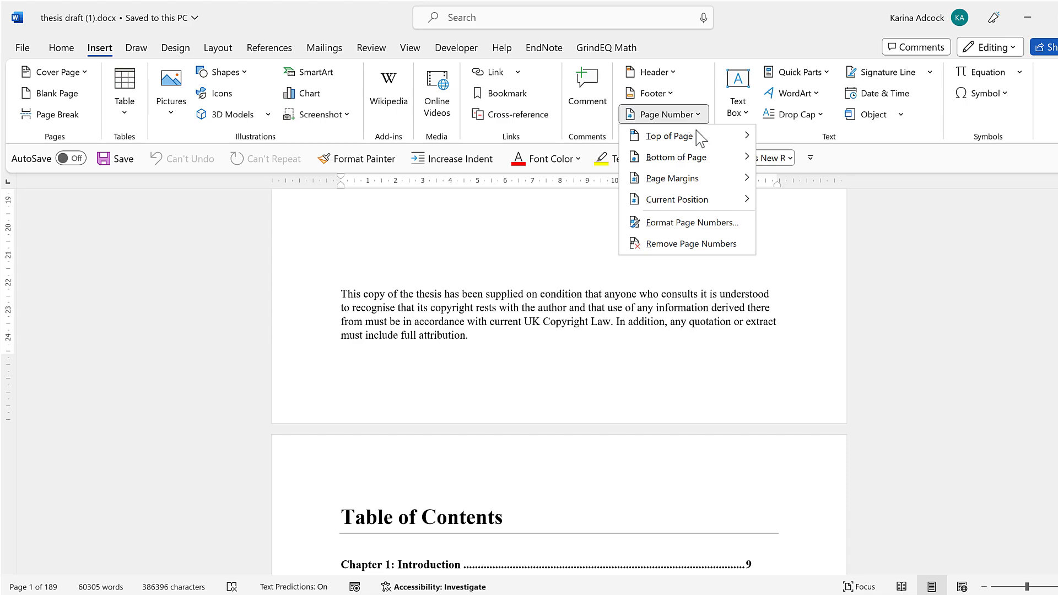
pyautogui.moveTo(717, 155)
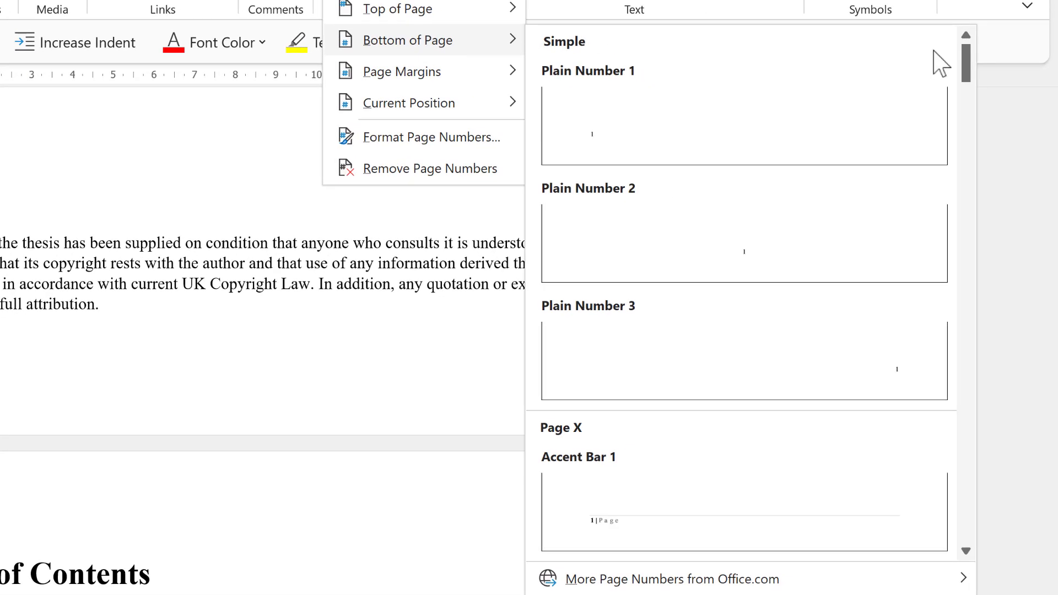
pyautogui.moveTo(991, 87); pyautogui.dragTo(968, 145)
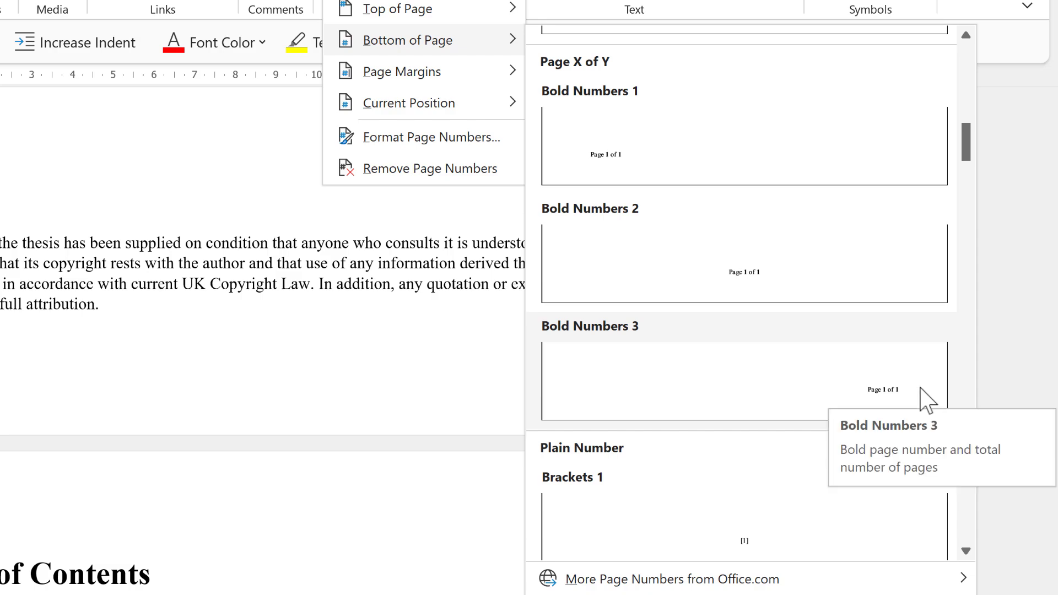
pyautogui.click(927, 400)
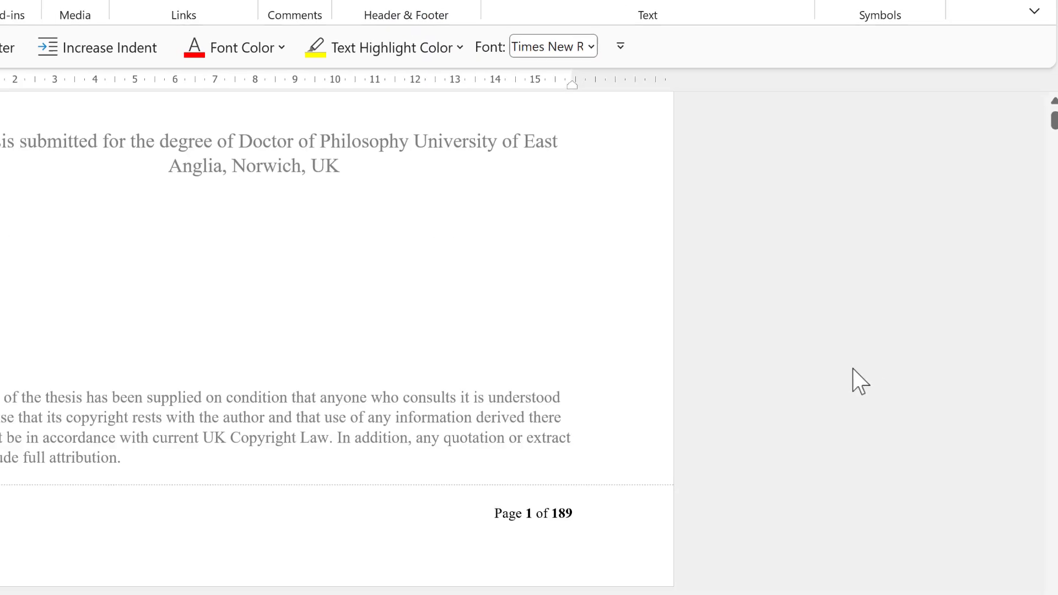
# Turn on Different First Page so the title page is unnumbered and page 2 reads 'Page 2 of 189'.
pyautogui.scroll(-8, 865, 376)
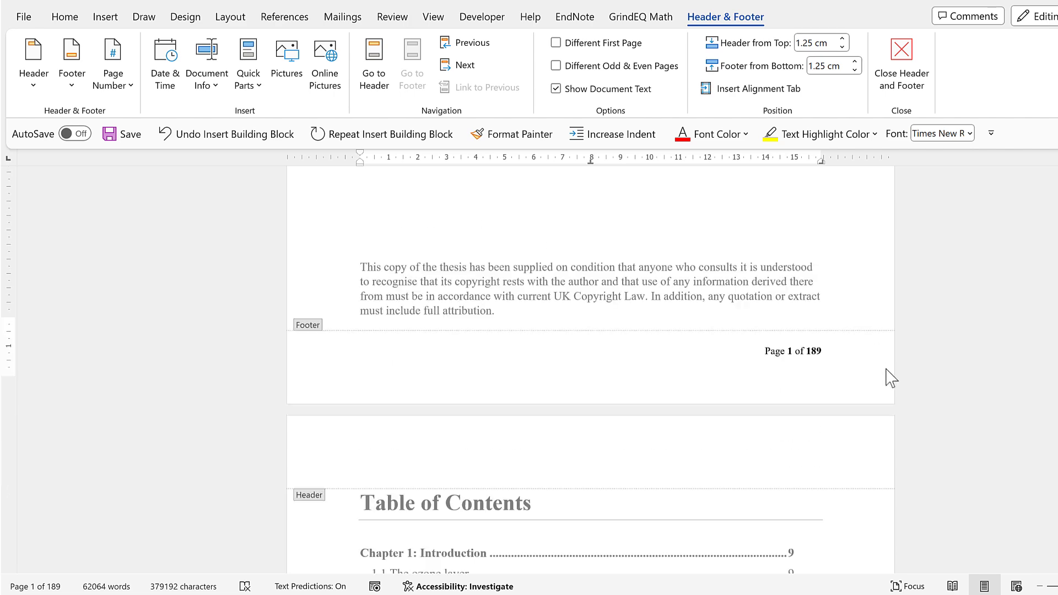
pyautogui.scroll(-10, 878, 376)
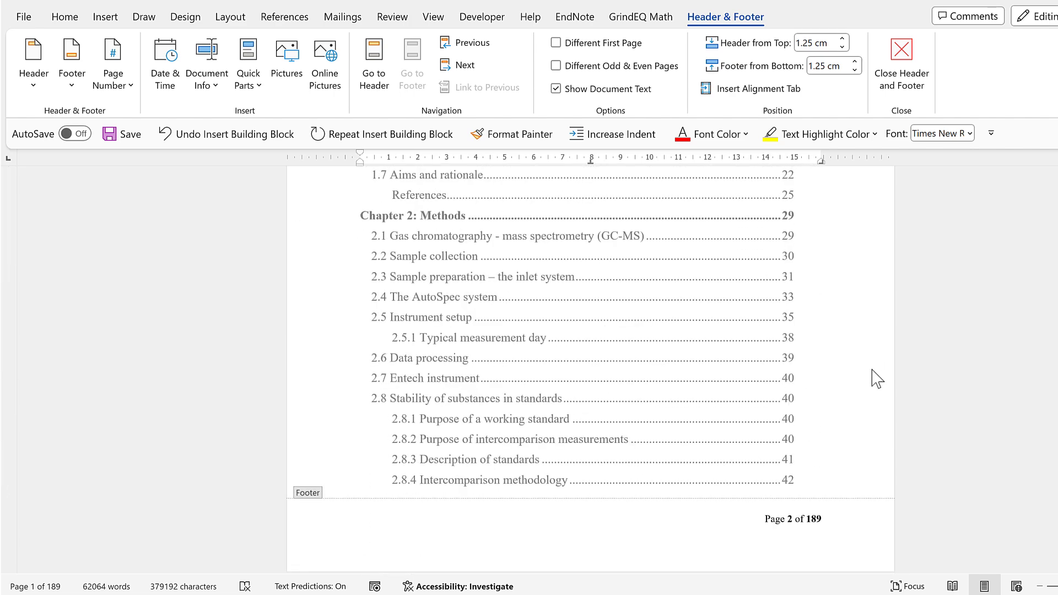
pyautogui.scroll(10, 875, 376)
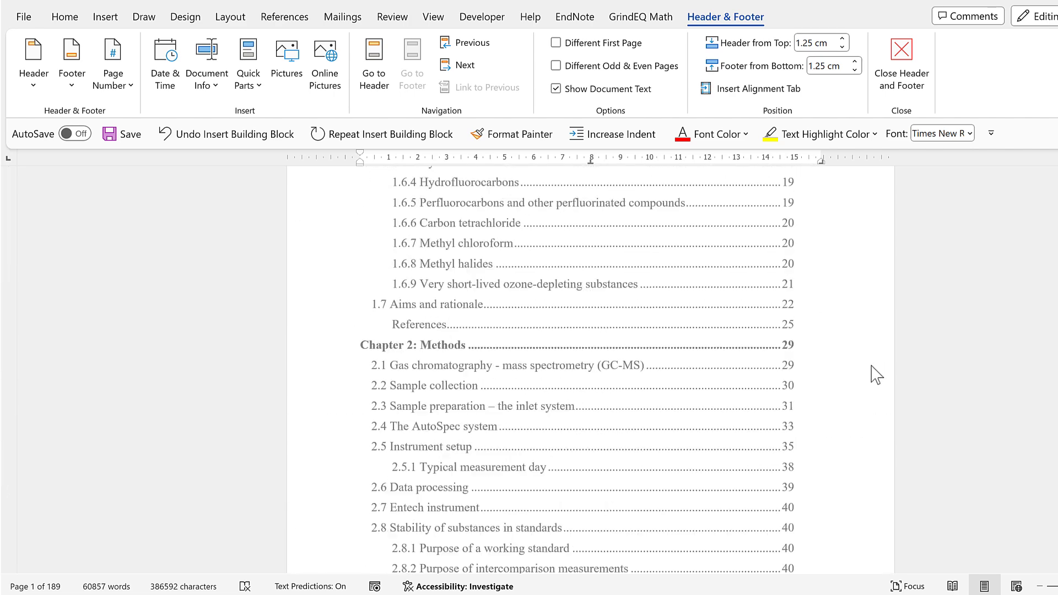
pyautogui.scroll(6, 871, 374)
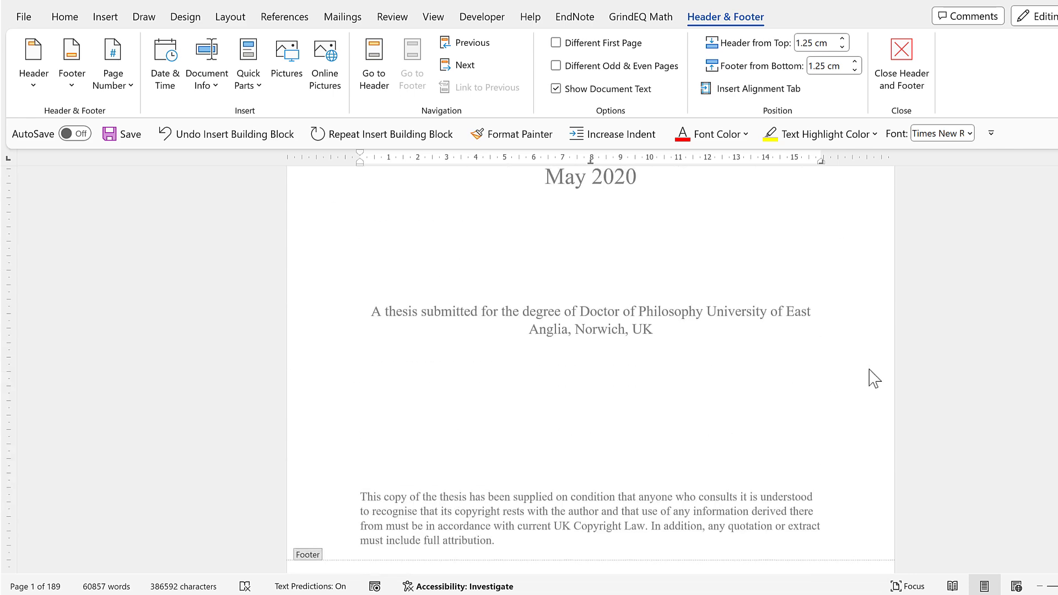
pyautogui.scroll(-2, 869, 378)
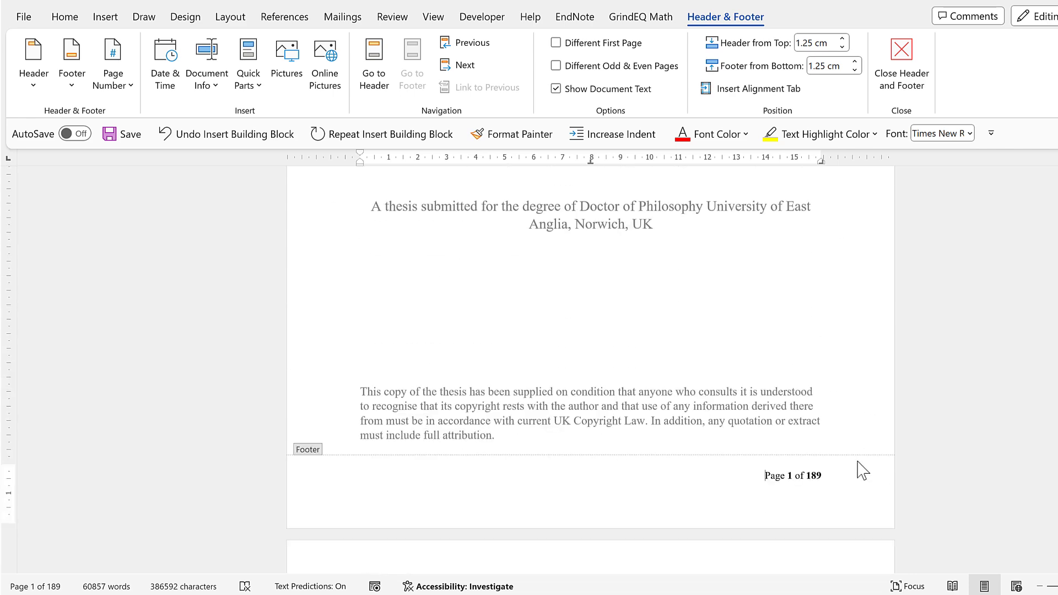
pyautogui.click(556, 44)
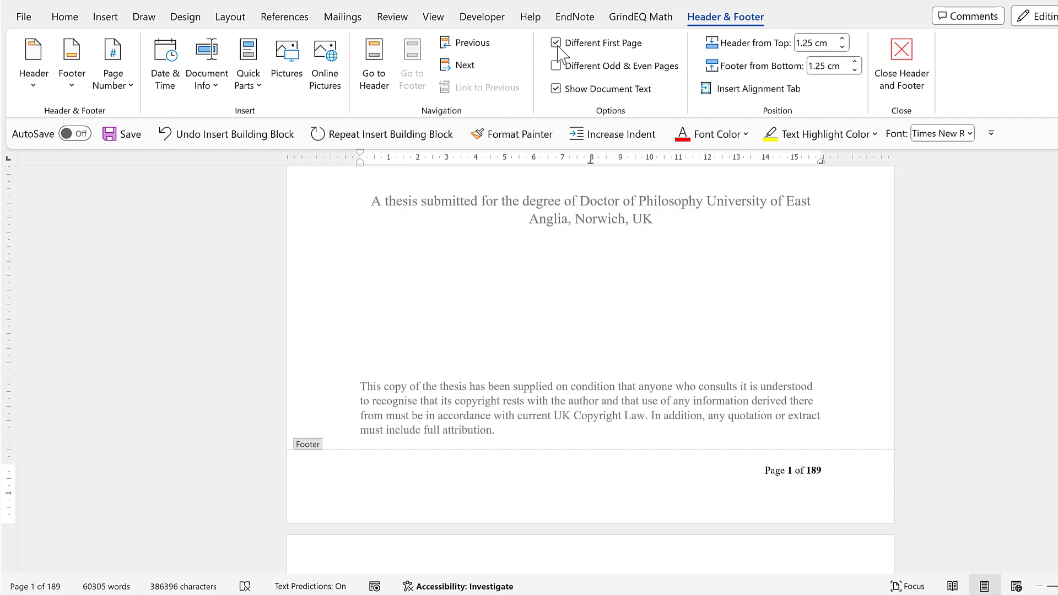
pyautogui.scroll(-3, 751, 309)
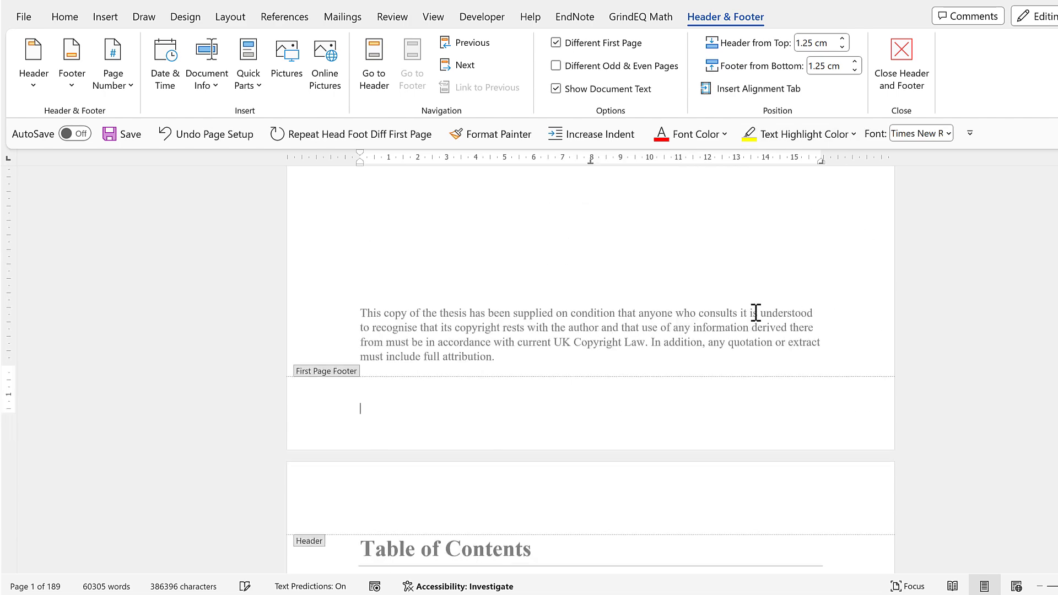
pyautogui.scroll(-10, 896, 300)
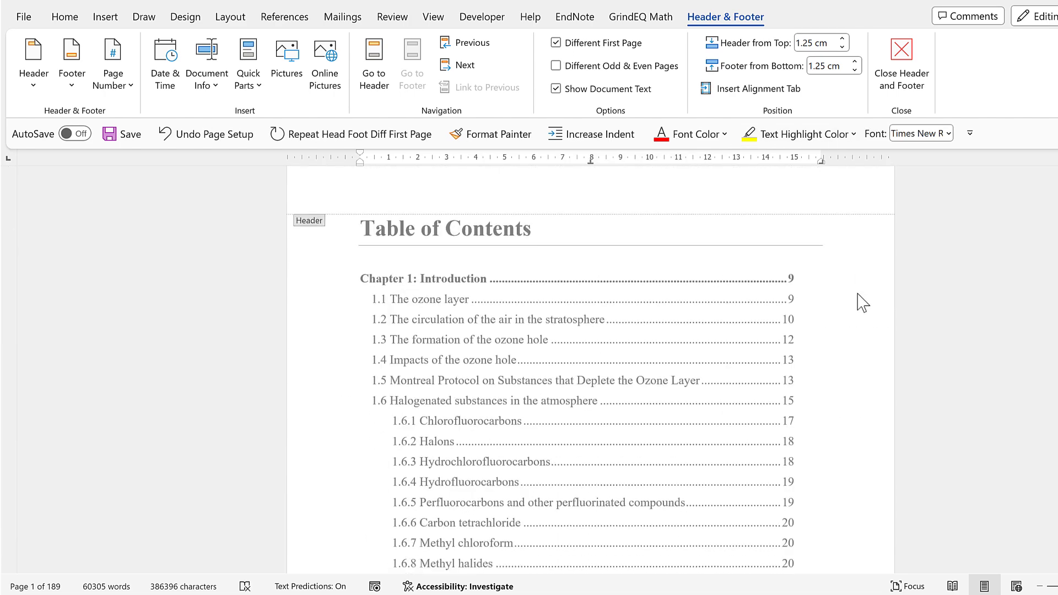
pyautogui.scroll(-5, 852, 298)
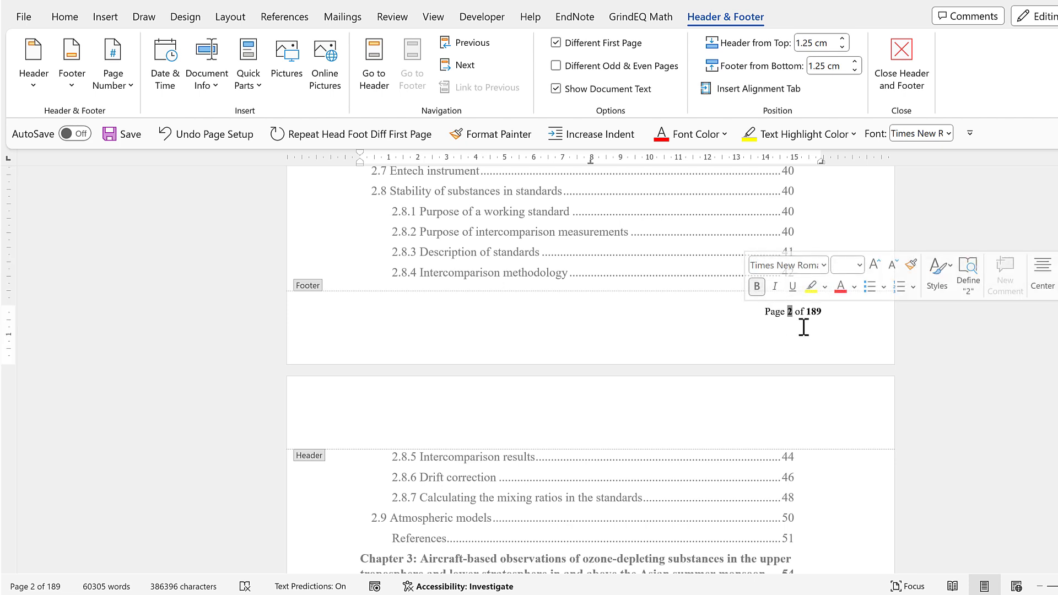
# Set page numbering to start at 0 so the first contents page reads 'Page 1 of 189'.
pyautogui.doubleClick(791, 313)
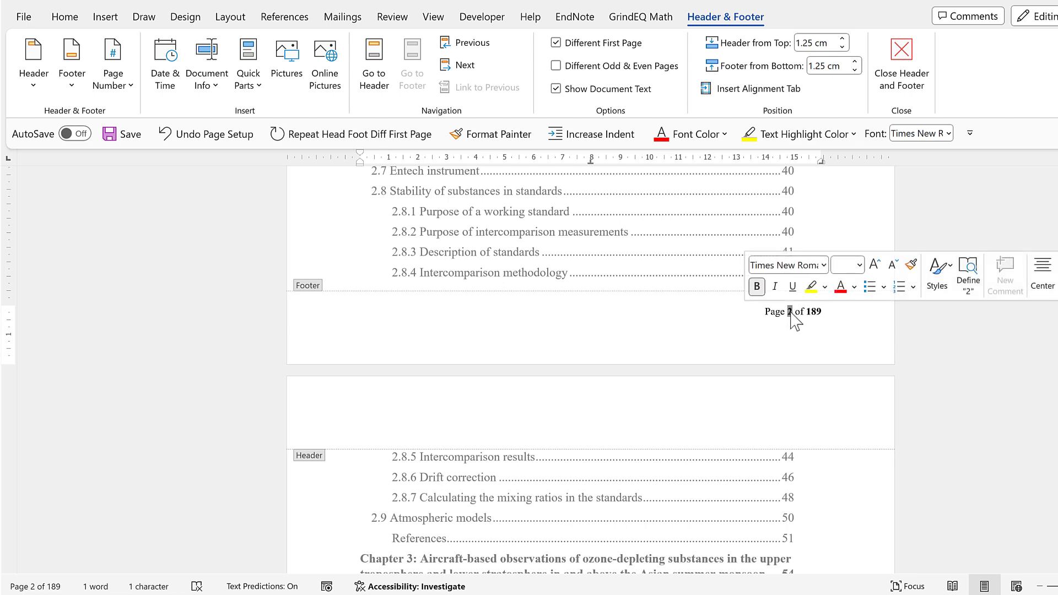
pyautogui.rightClick(792, 320)
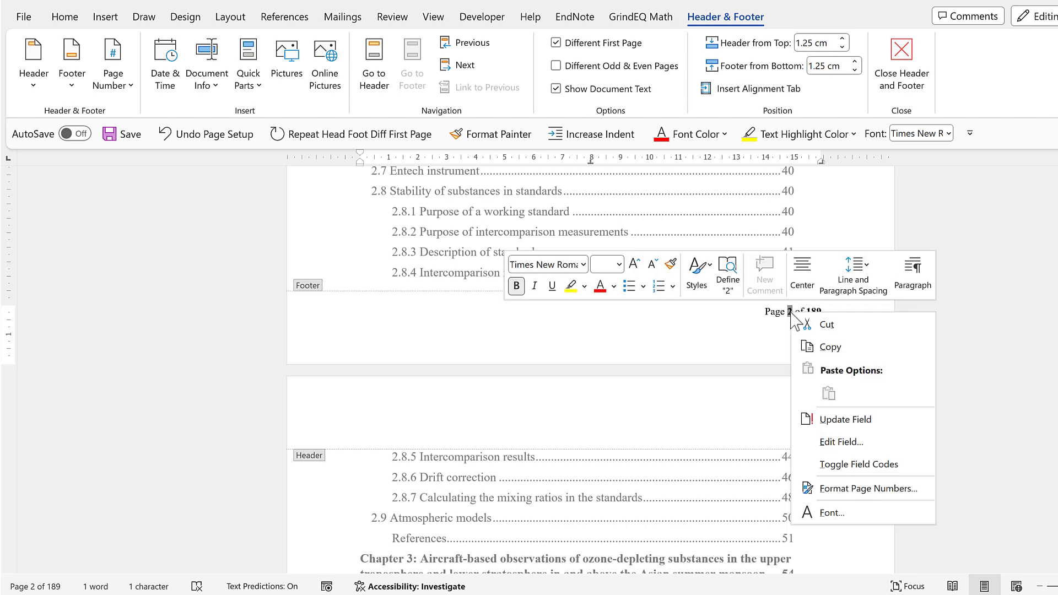
pyautogui.click(929, 498)
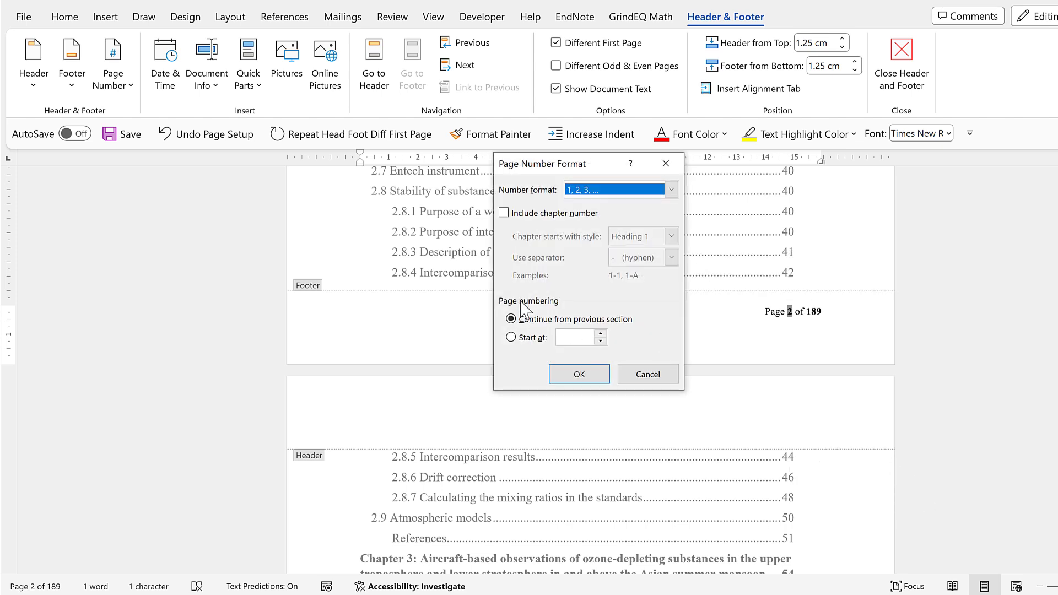
pyautogui.click(516, 339)
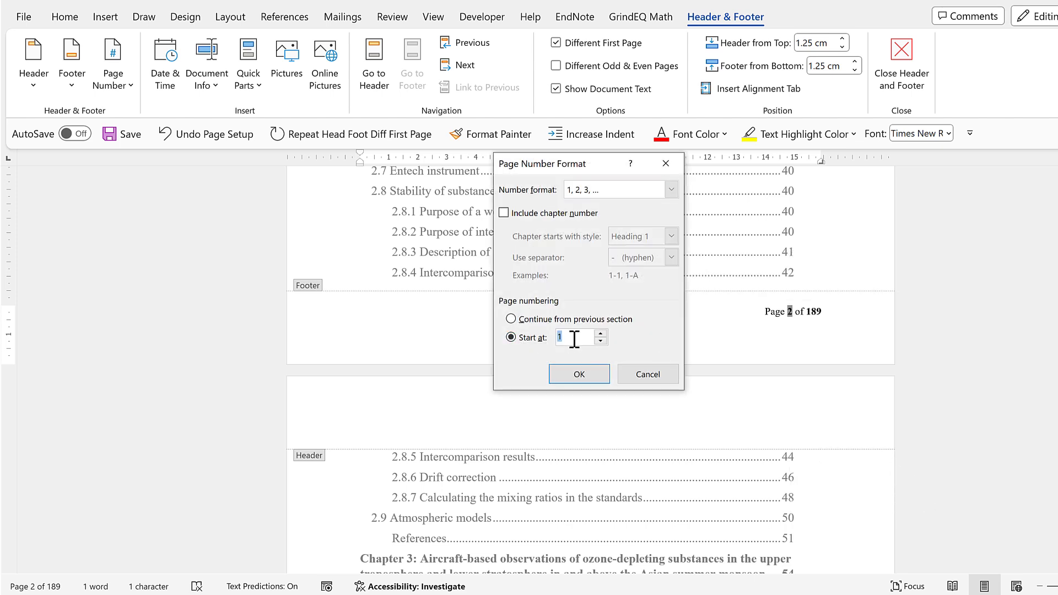
pyautogui.click(587, 380)
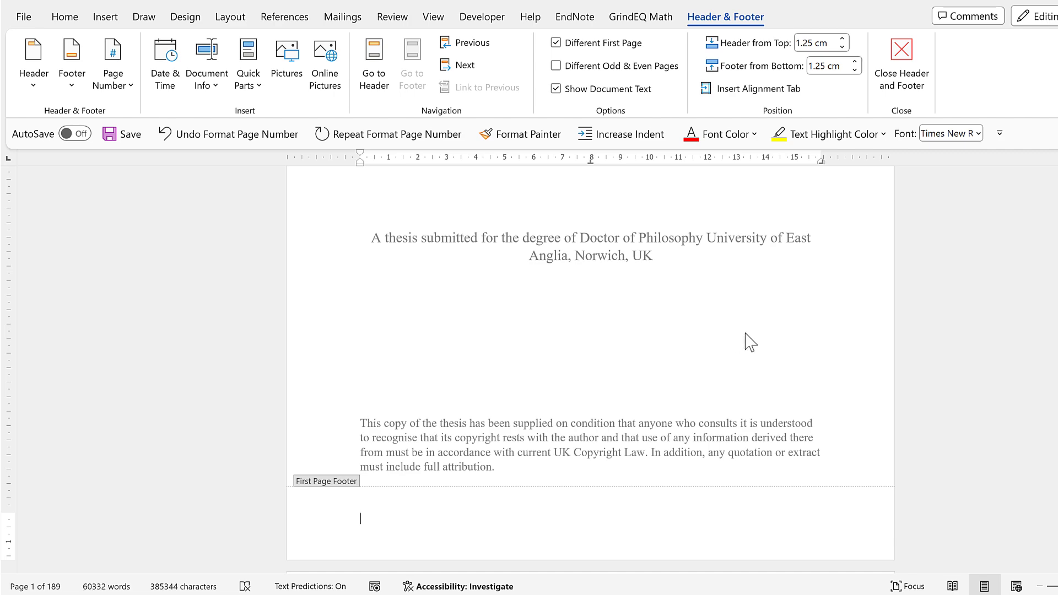
pyautogui.scroll(-10, 813, 360)
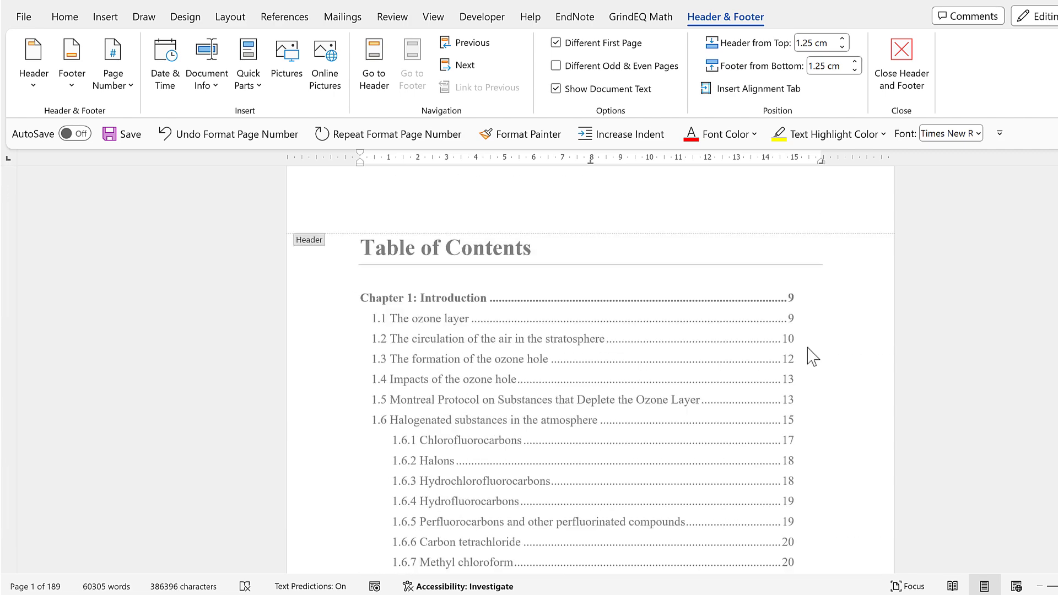
pyautogui.scroll(-7, 808, 361)
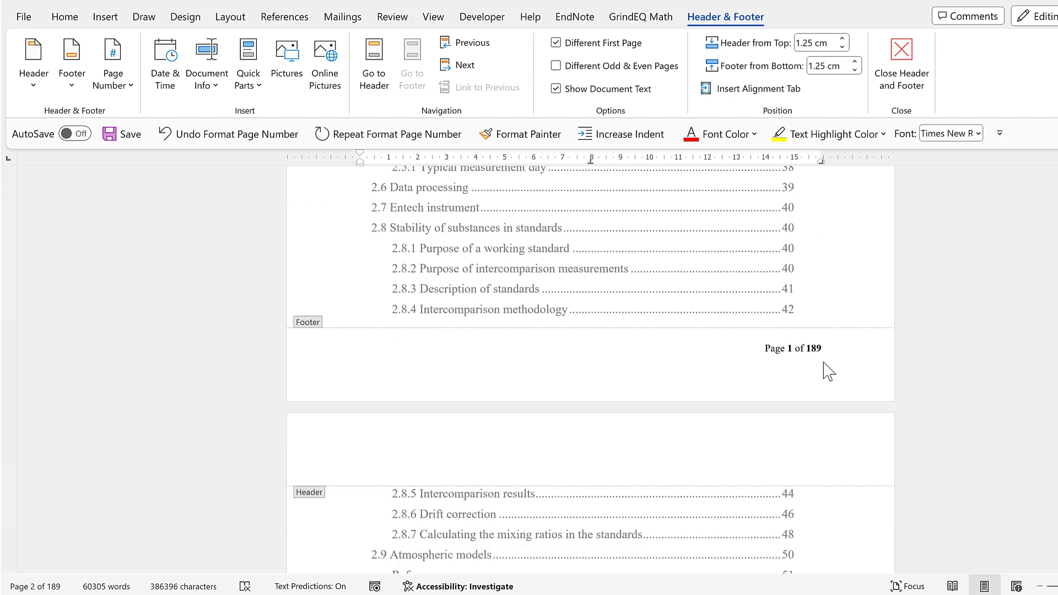
pyautogui.scroll(-8, 855, 368)
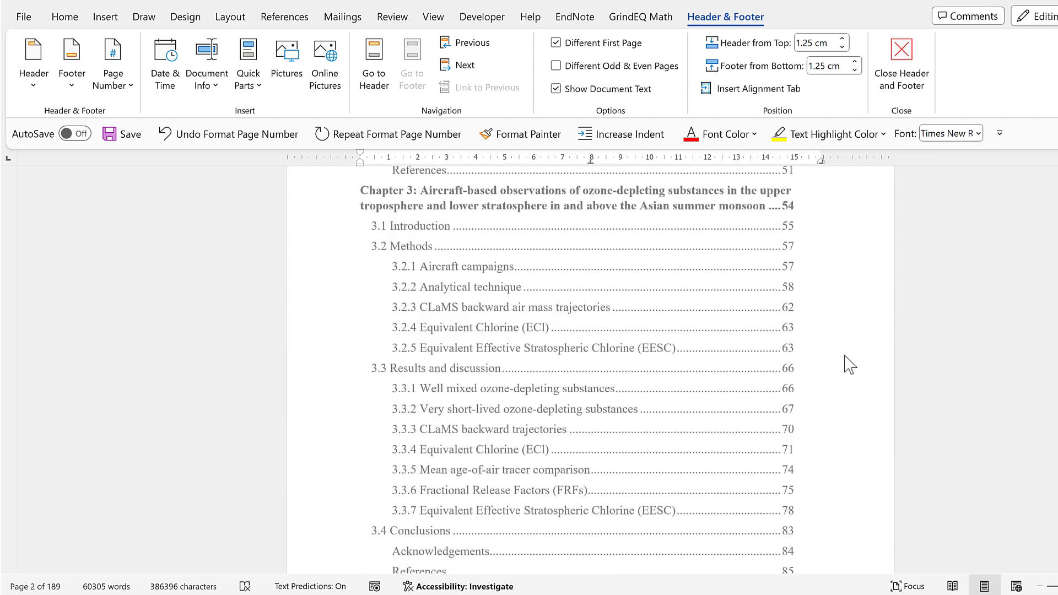
pyautogui.scroll(-6, 848, 367)
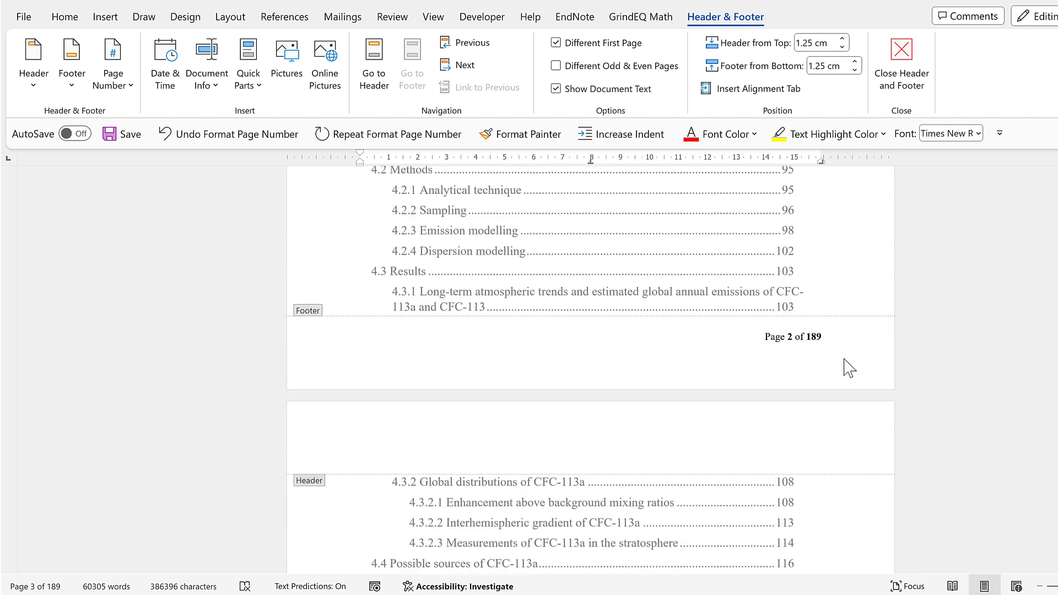
pyautogui.scroll(7, 837, 347)
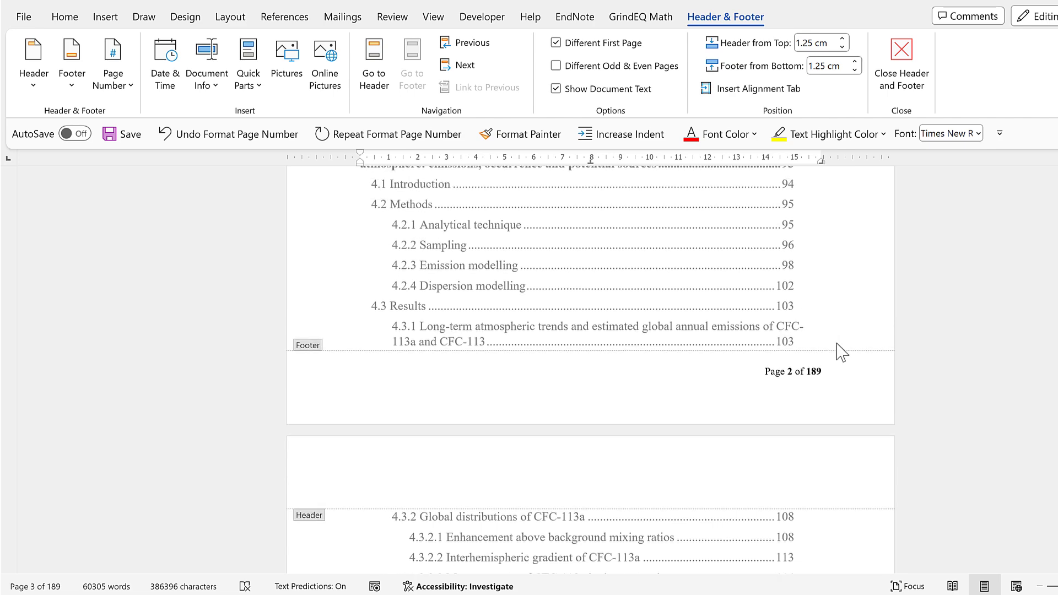
pyautogui.scroll(10, 838, 356)
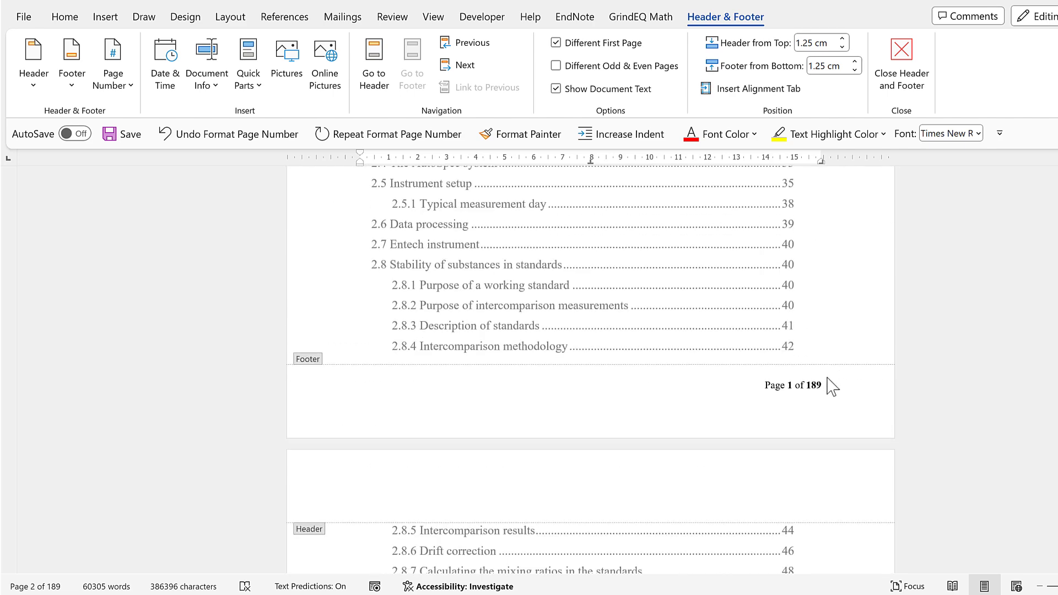
# Enable Different Odd & Even Pages and go to the empty even-page footer.
pyautogui.click(560, 68)
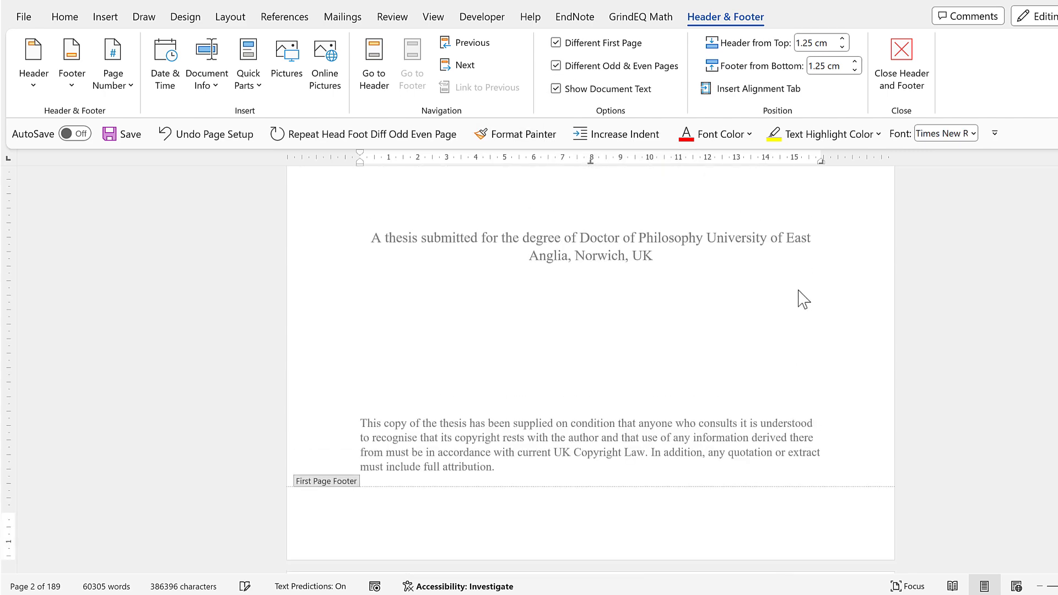
pyautogui.scroll(-15, 786, 288)
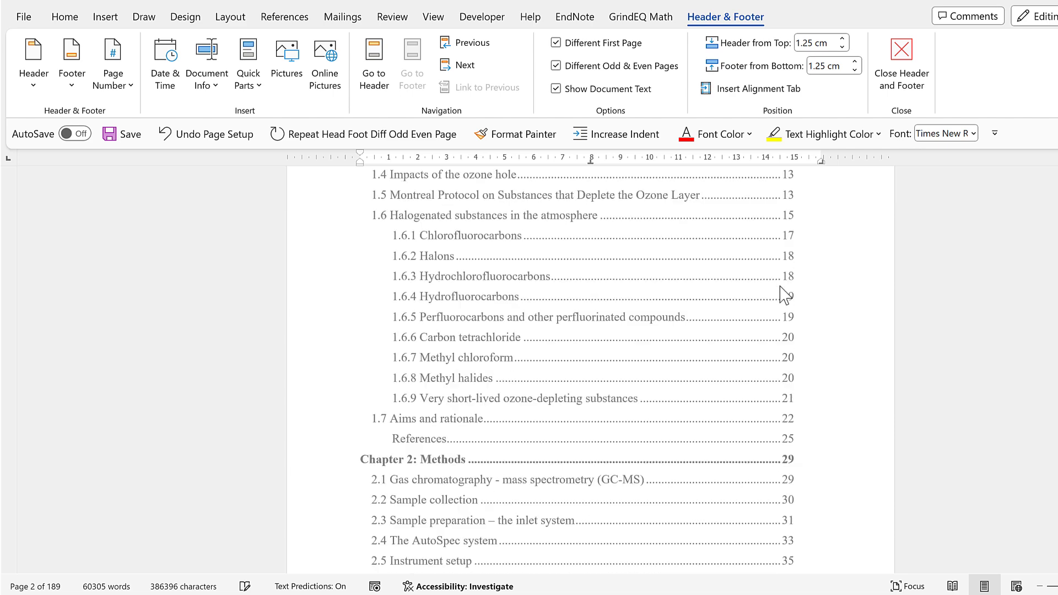
pyautogui.scroll(-5, 785, 296)
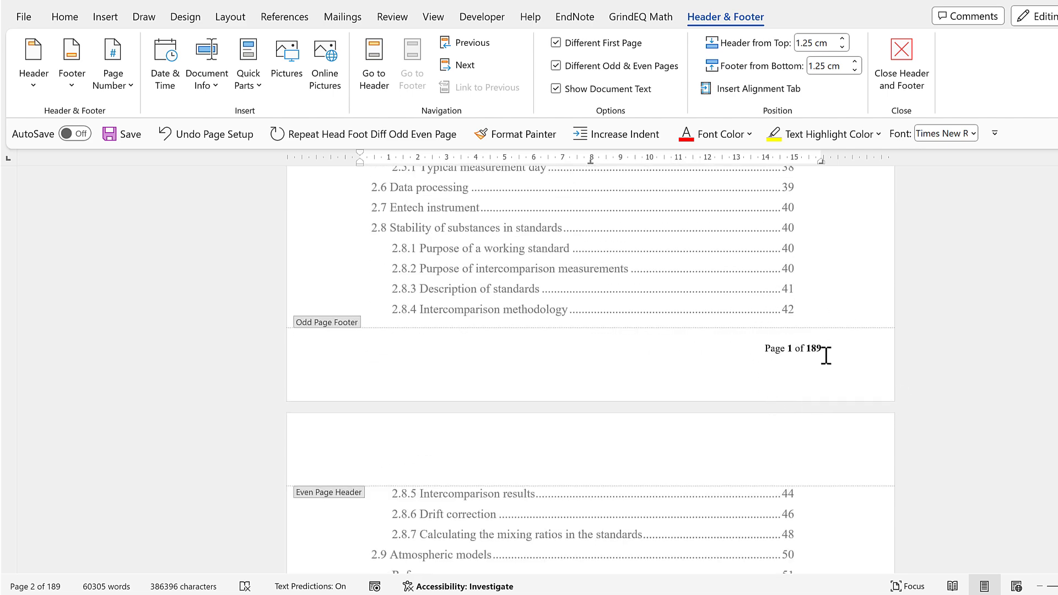
pyautogui.scroll(-10, 680, 354)
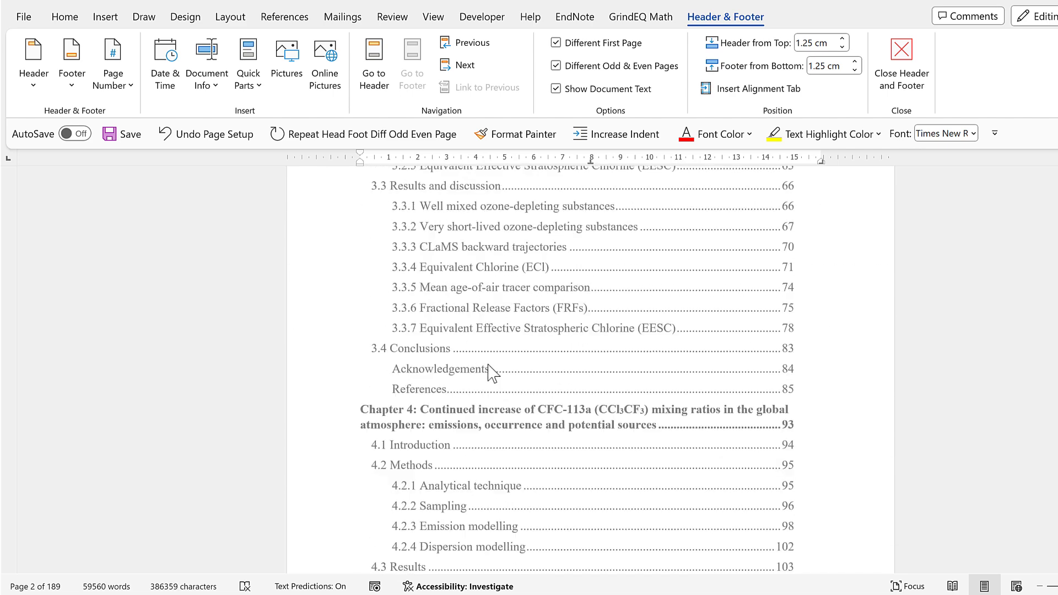
pyautogui.scroll(-5, 492, 373)
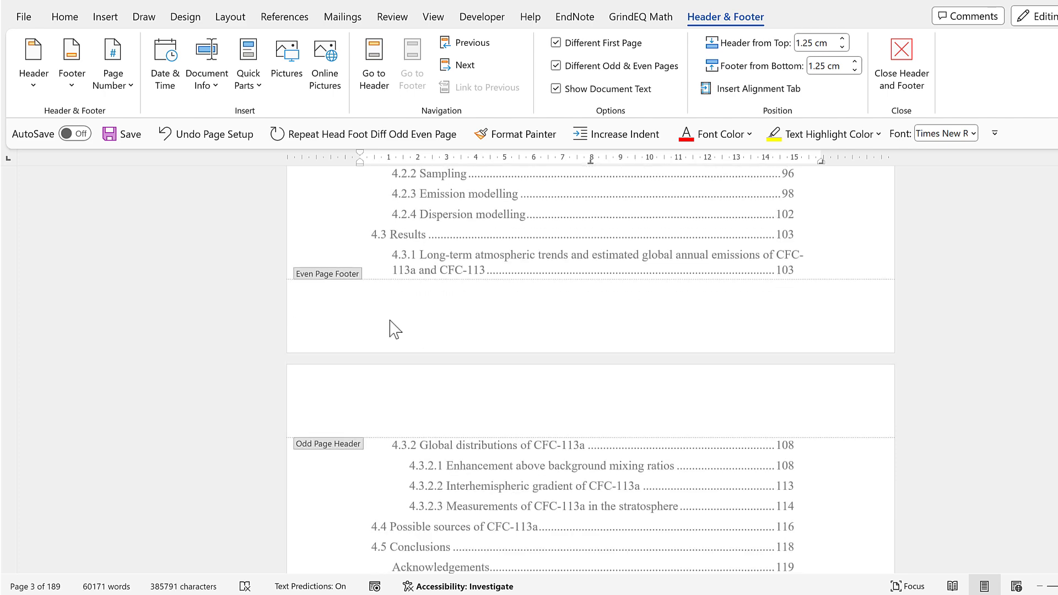
pyautogui.click(390, 325)
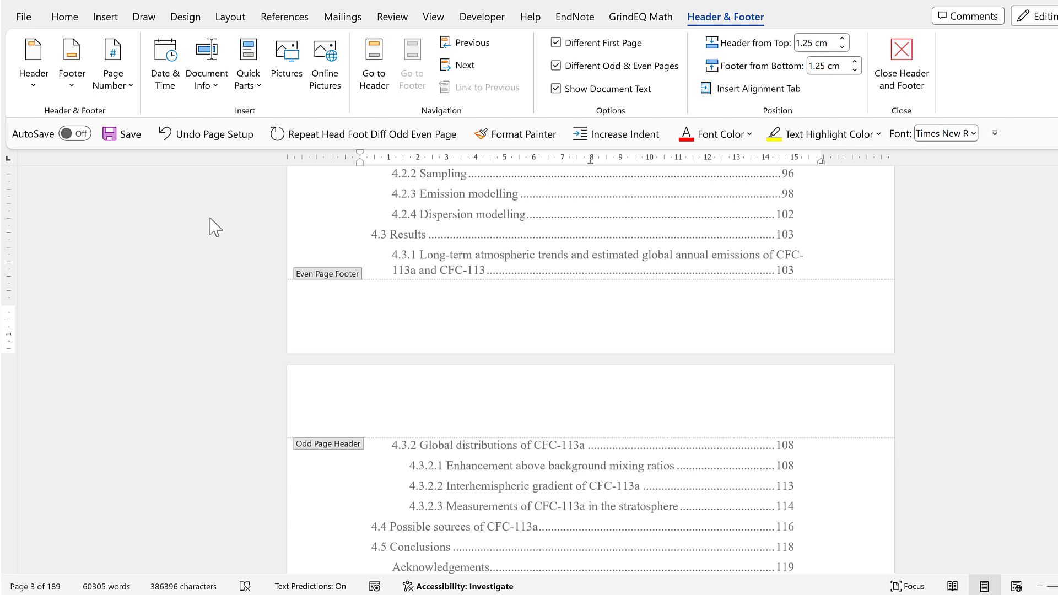
# Insert Bold Numbers 1 'Page X of Y' numbering in the even-page footer.
pyautogui.click(113, 82)
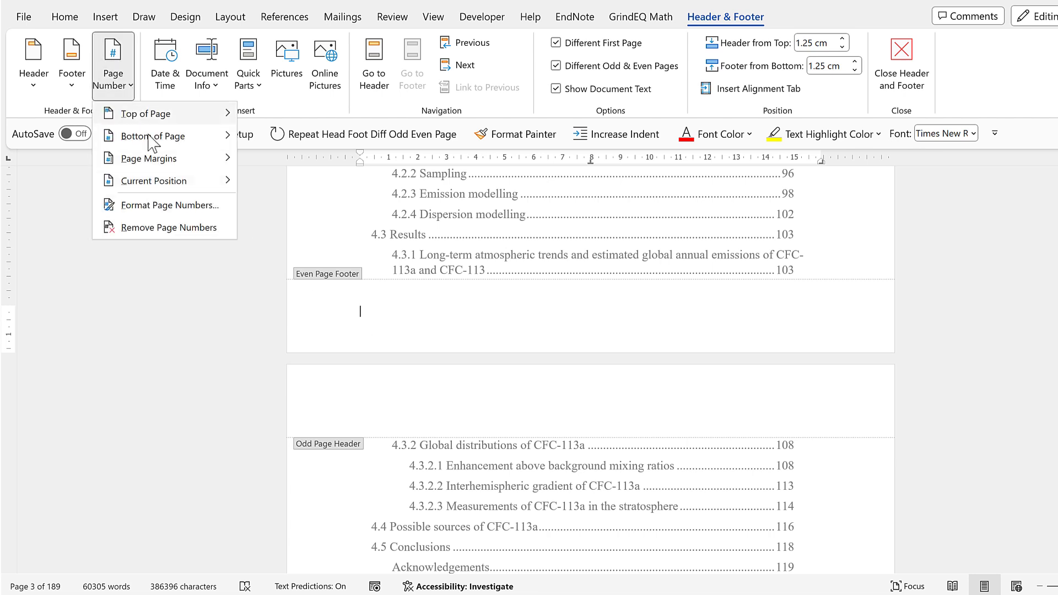
pyautogui.moveTo(154, 145)
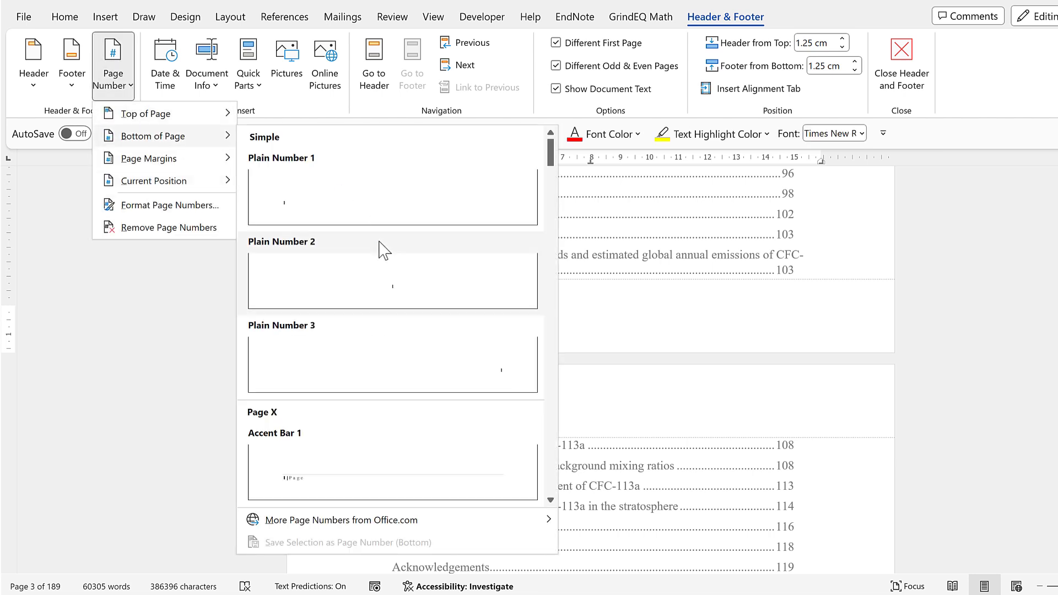
pyautogui.scroll(-3, 380, 248)
pyautogui.scroll(-5, 380, 249)
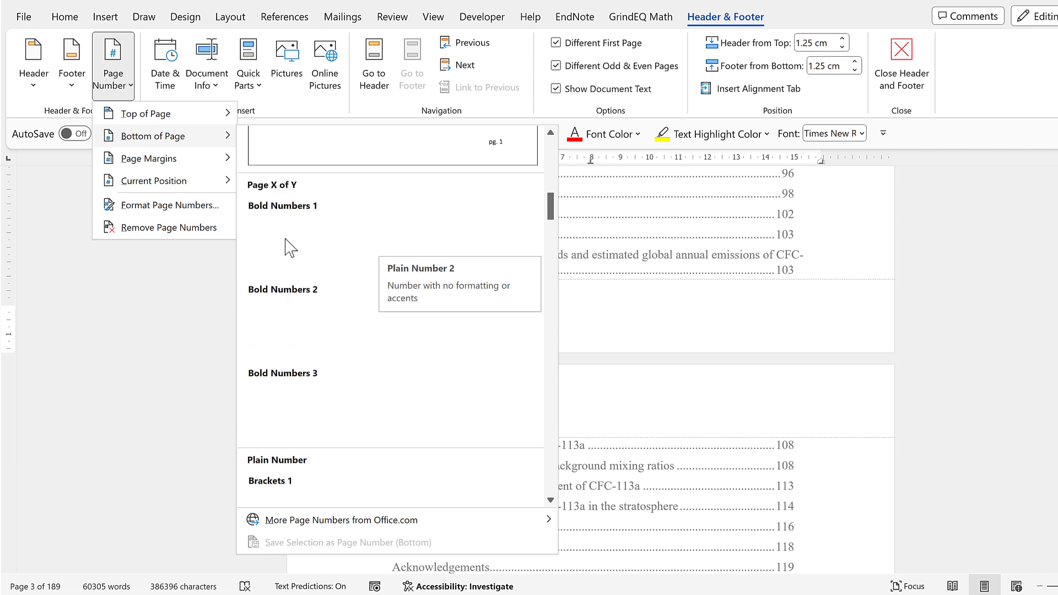
pyautogui.click(347, 242)
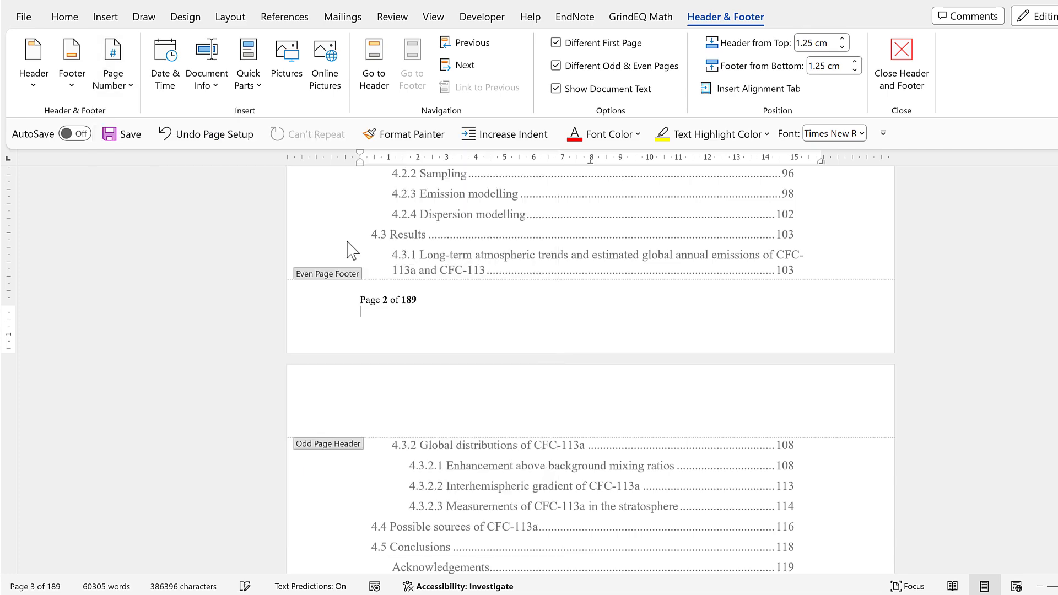
# Check that the even-page footers now show numbers such as 'Page 4 of 189'.
pyautogui.scroll(15, 691, 325)
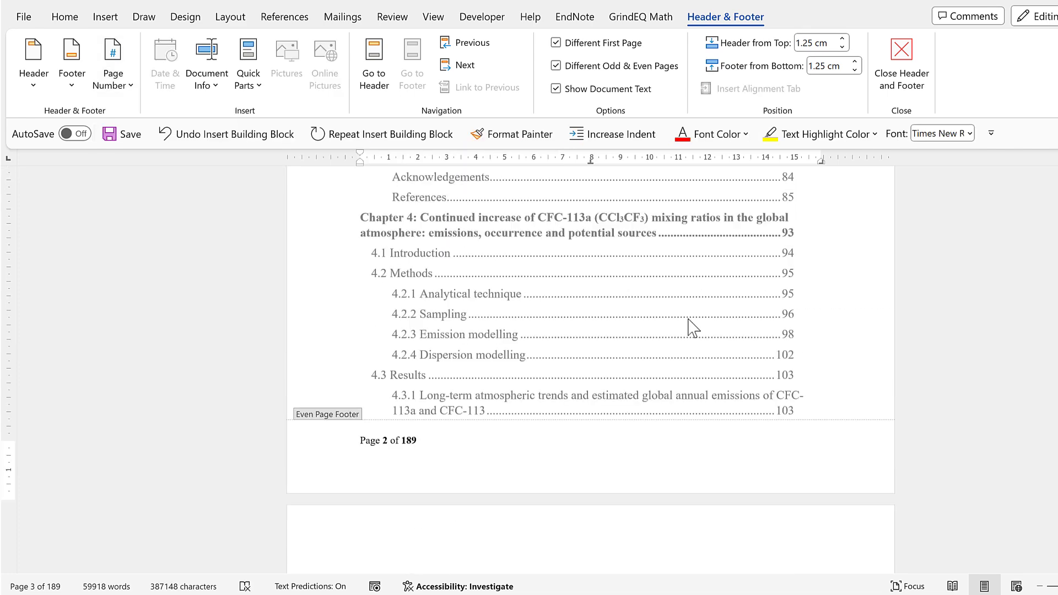
pyautogui.scroll(5, 904, 330)
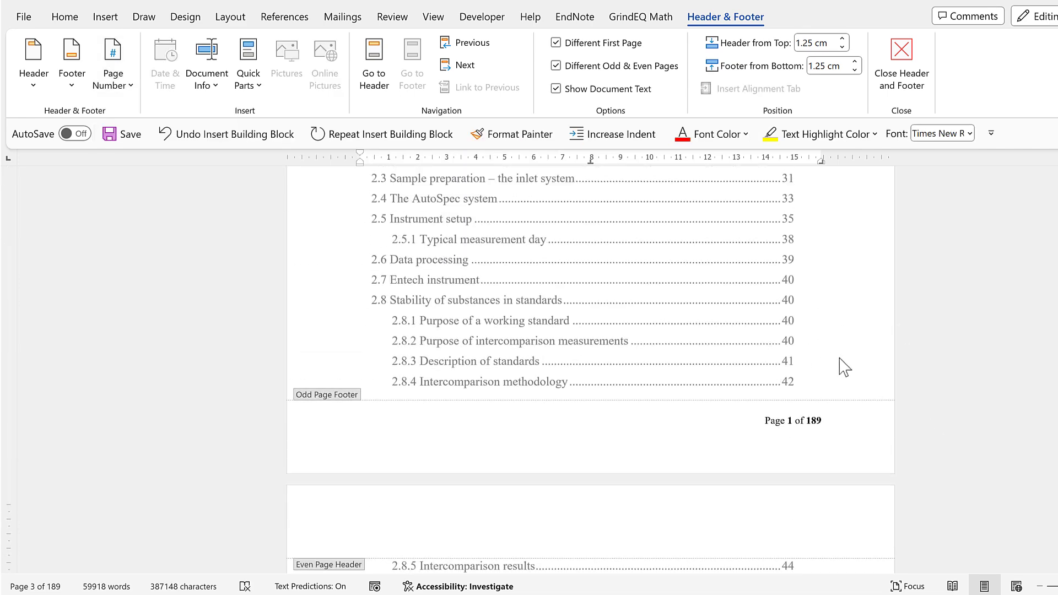
pyautogui.scroll(-3, 717, 394)
pyautogui.scroll(-18, 554, 399)
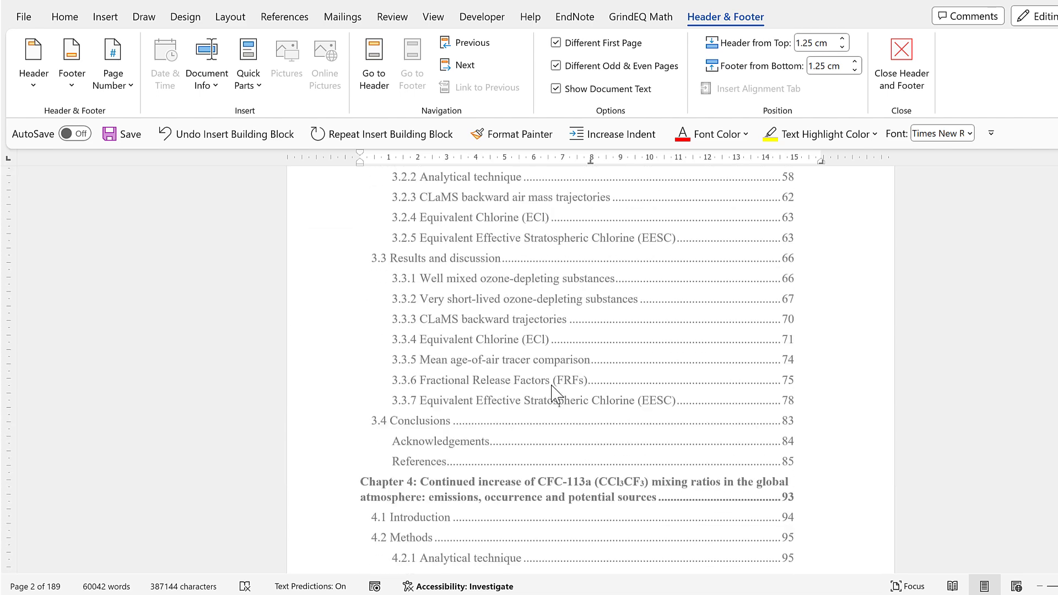
pyautogui.click(358, 376)
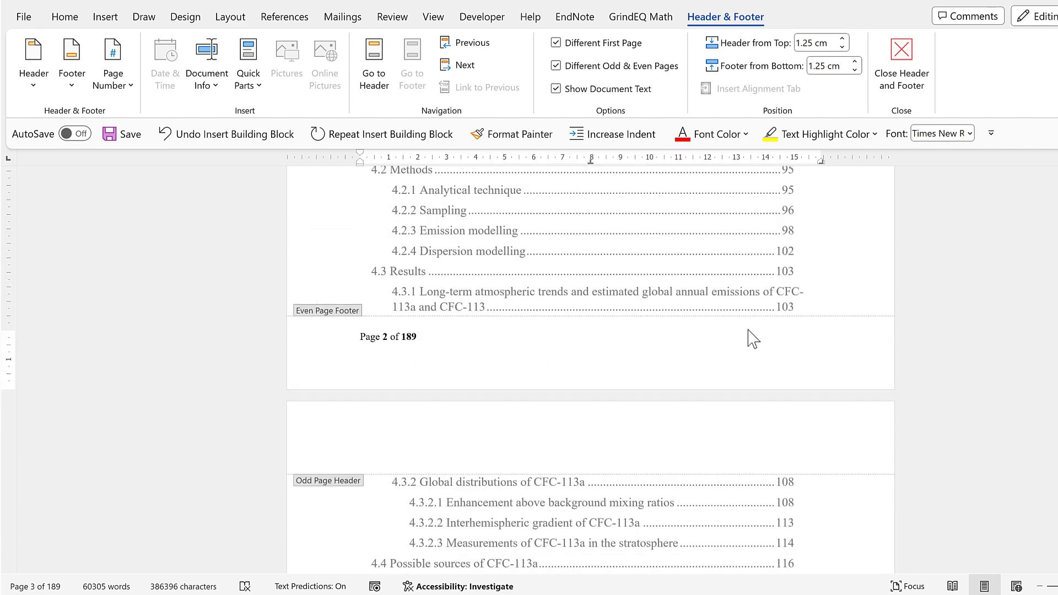
pyautogui.scroll(-12, 749, 336)
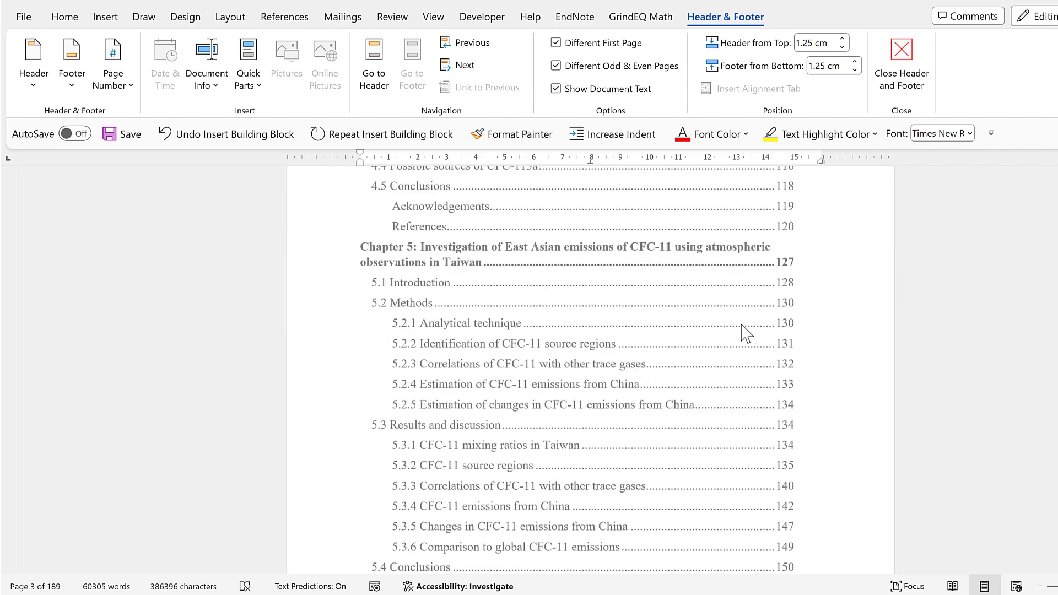
pyautogui.scroll(-4, 747, 333)
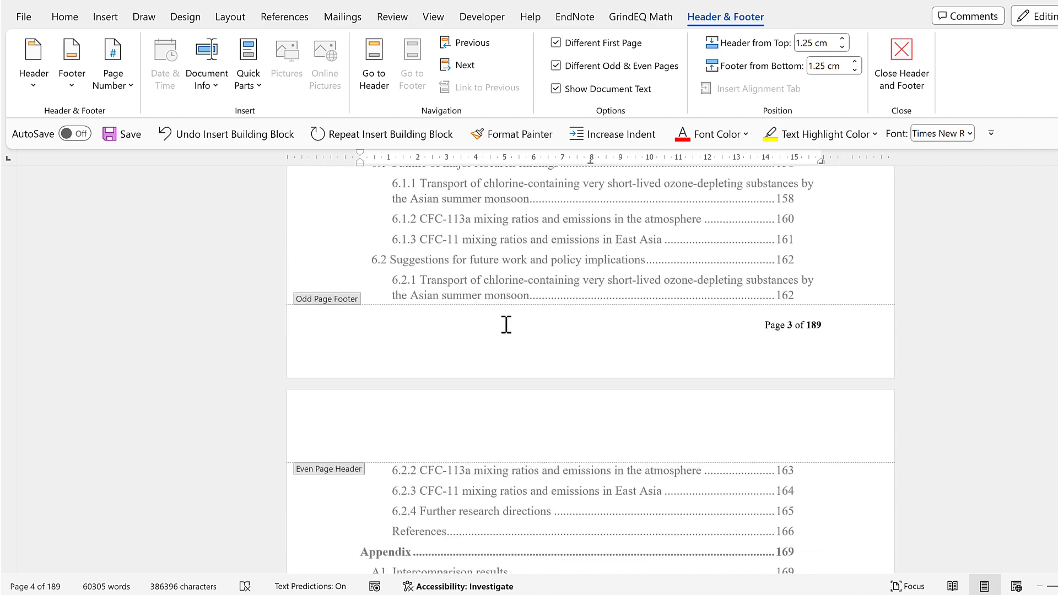
pyautogui.scroll(-14, 501, 337)
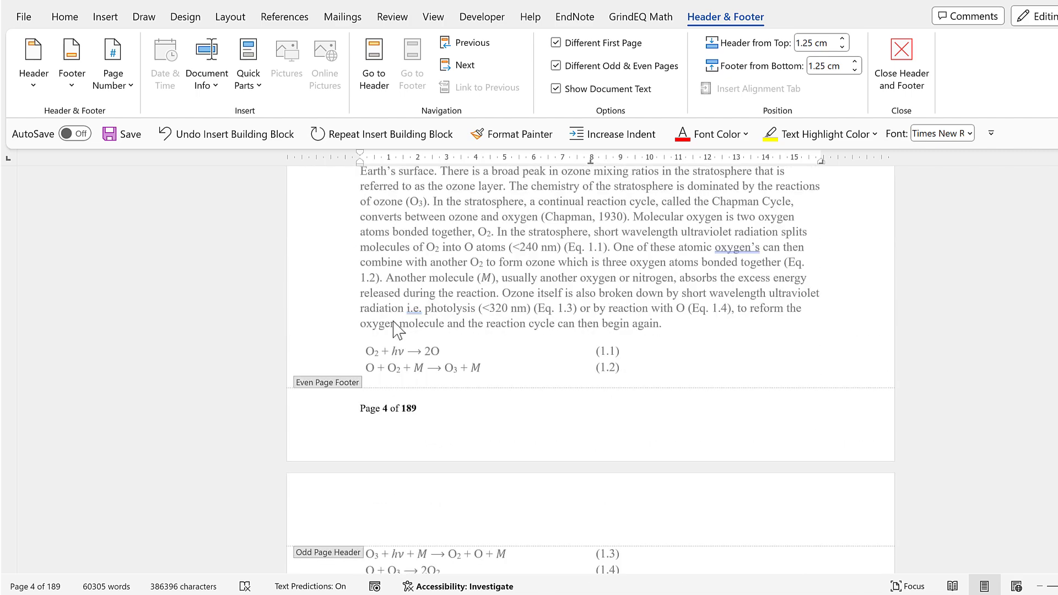
# Turn off Different Odd & Even Pages and Different First Page.
pyautogui.scroll(-1, 396, 330)
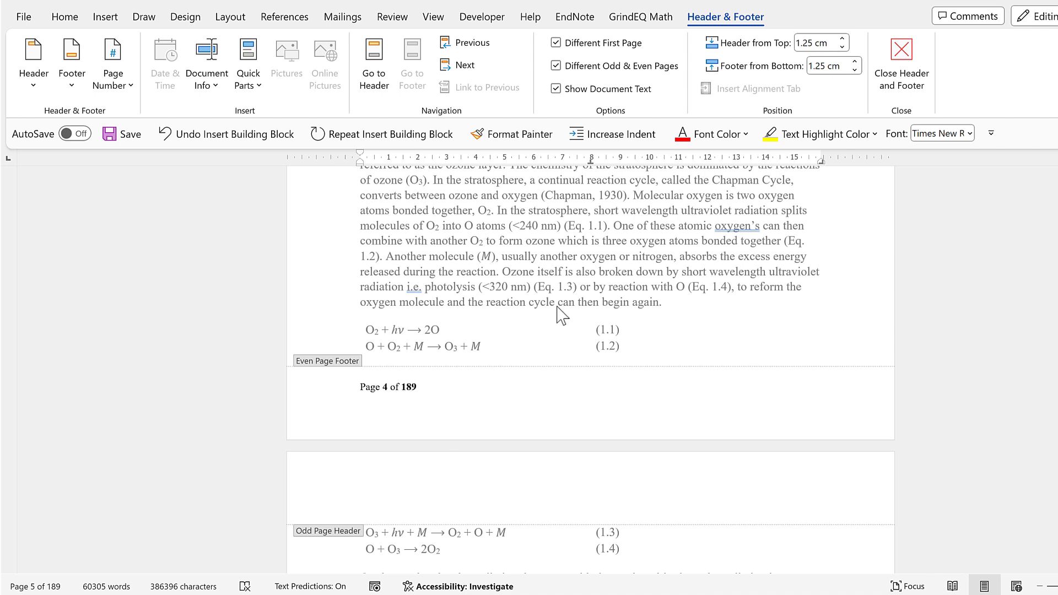
pyautogui.click(555, 66)
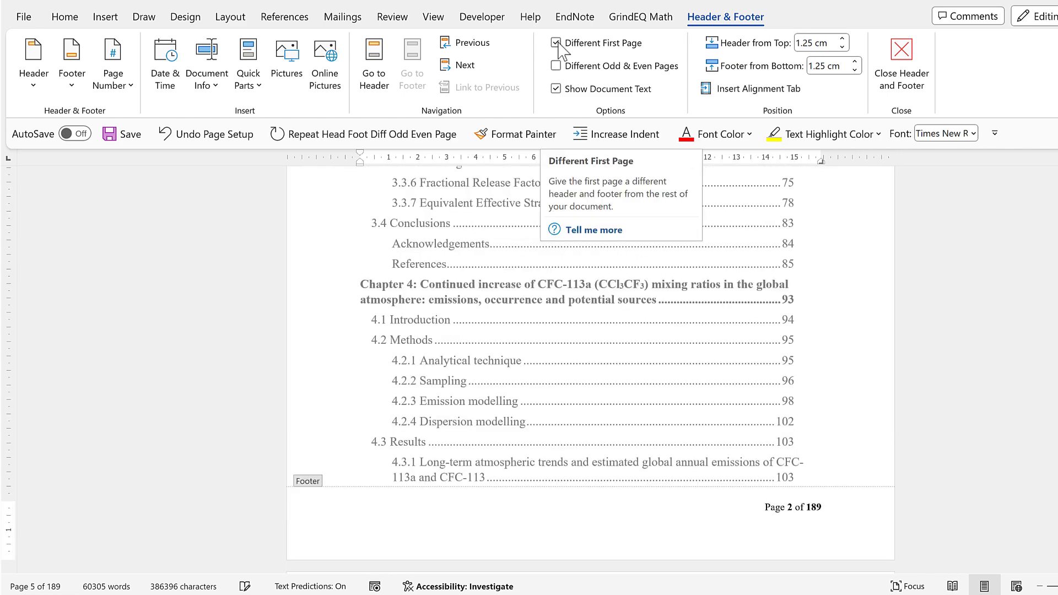
pyautogui.click(556, 43)
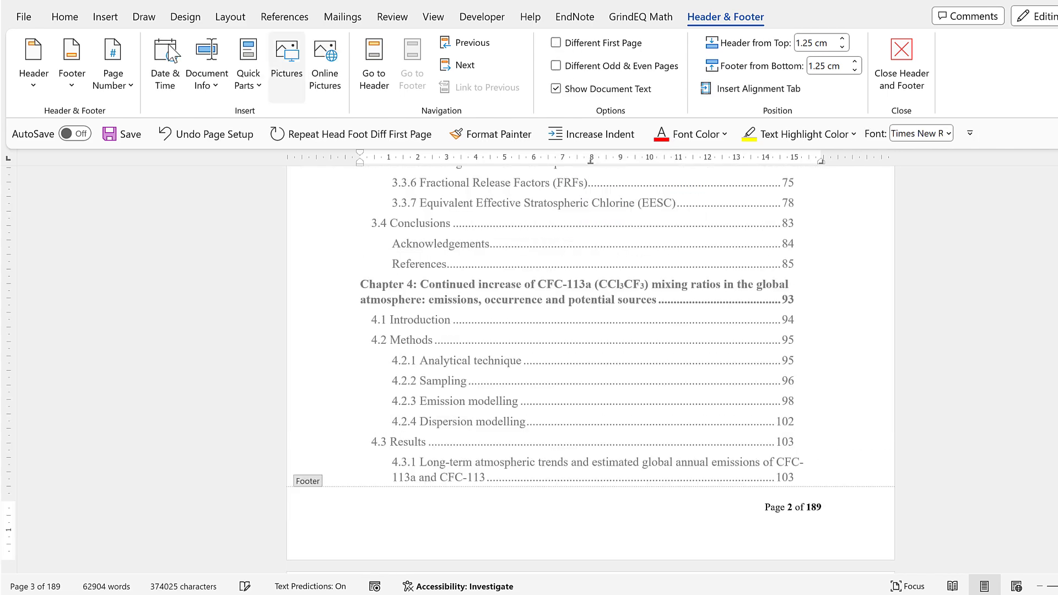
# Remove all page numbers and close the footer to return to the body text.
pyautogui.click(123, 88)
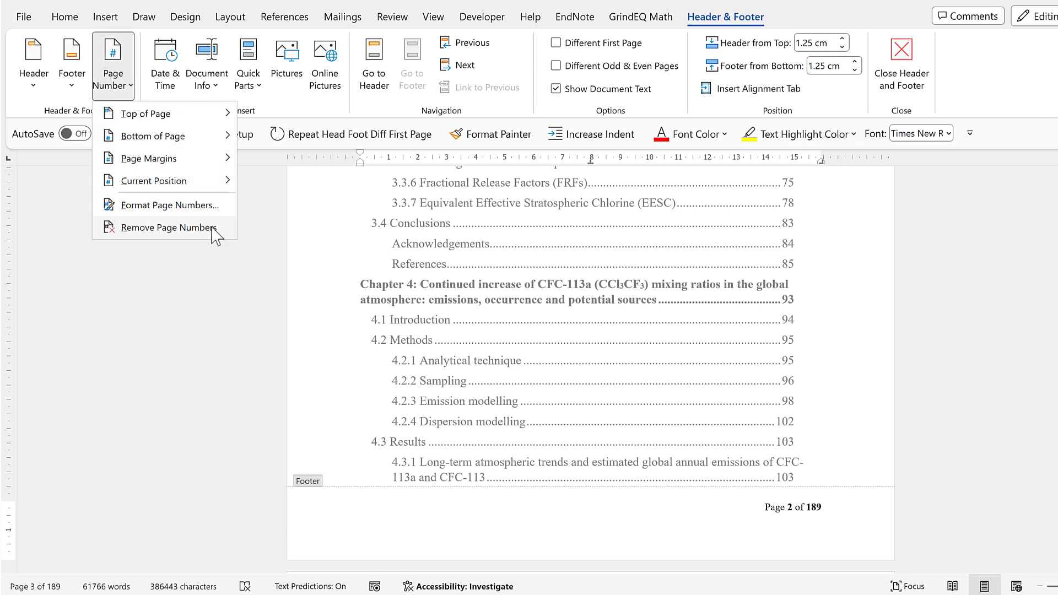
pyautogui.click(168, 228)
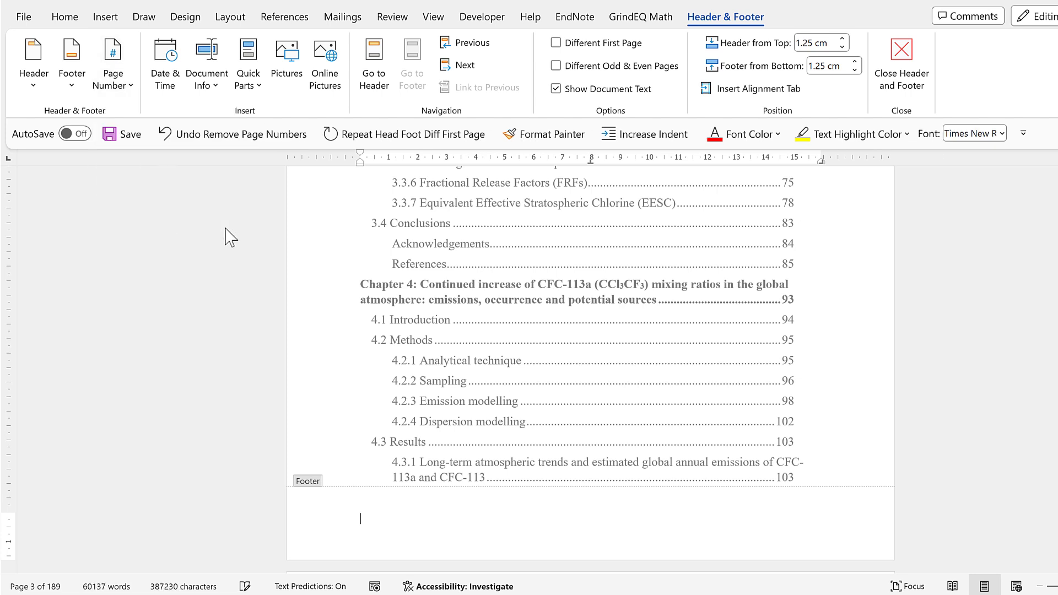
pyautogui.doubleClick(824, 295)
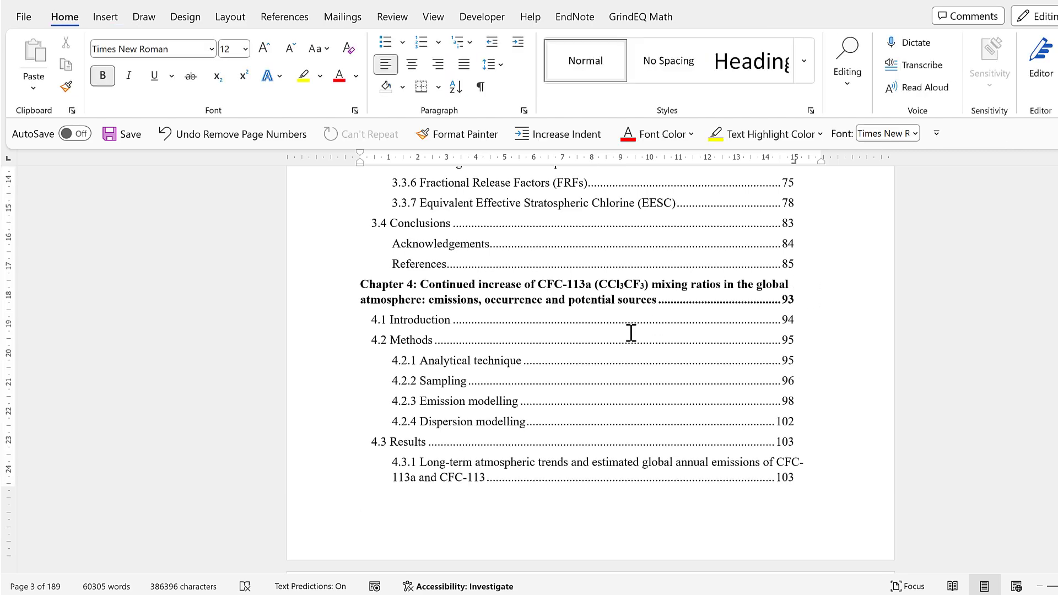
# Insert a blank paragraph just above the 'Chapter 1: Introduction' heading.
pyautogui.scroll(-10, 630, 333)
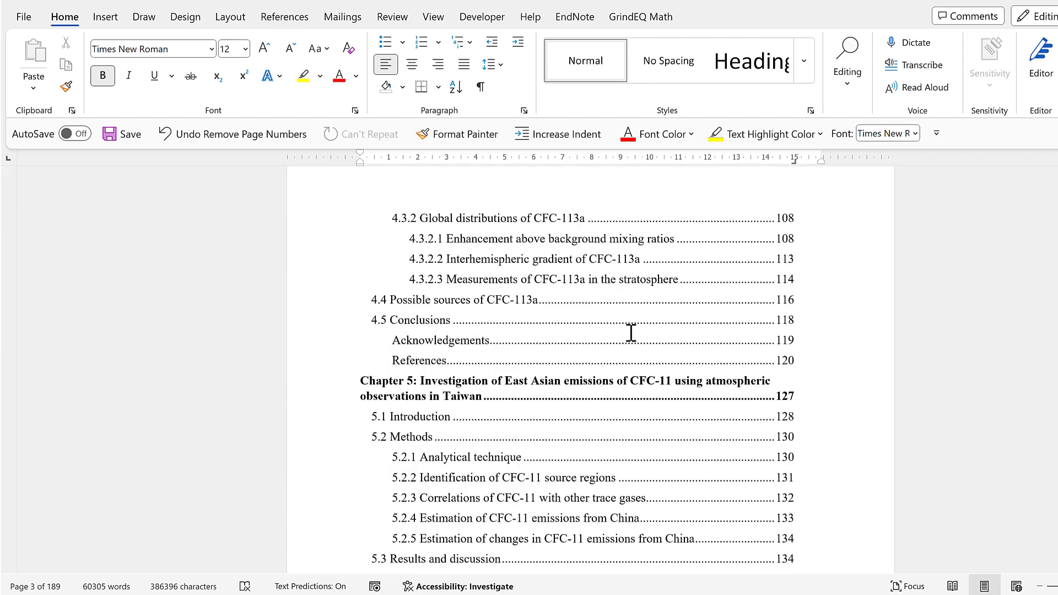
pyautogui.scroll(-10, 630, 333)
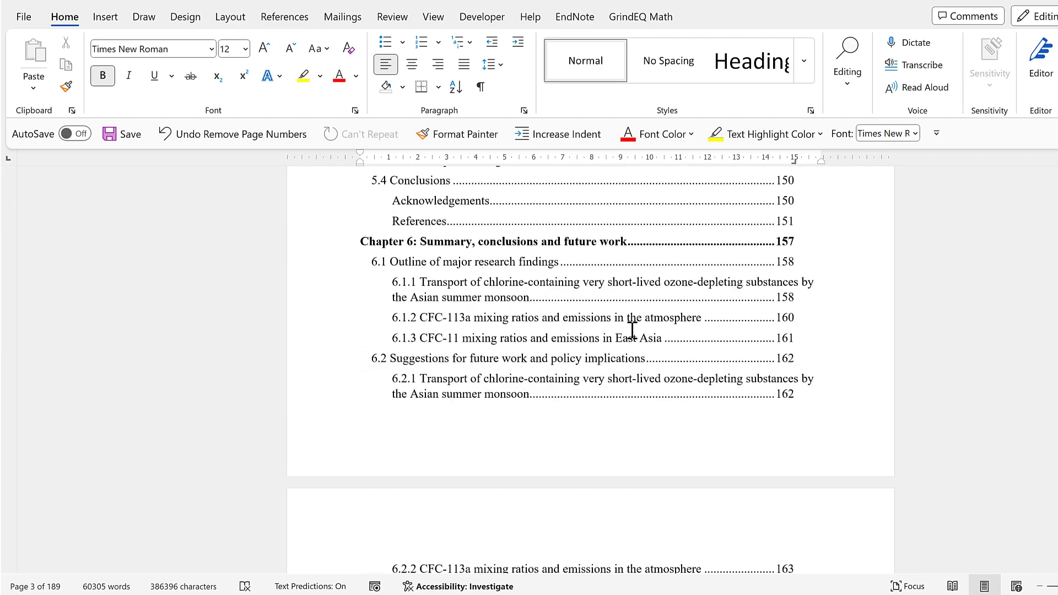
pyautogui.scroll(-10, 631, 331)
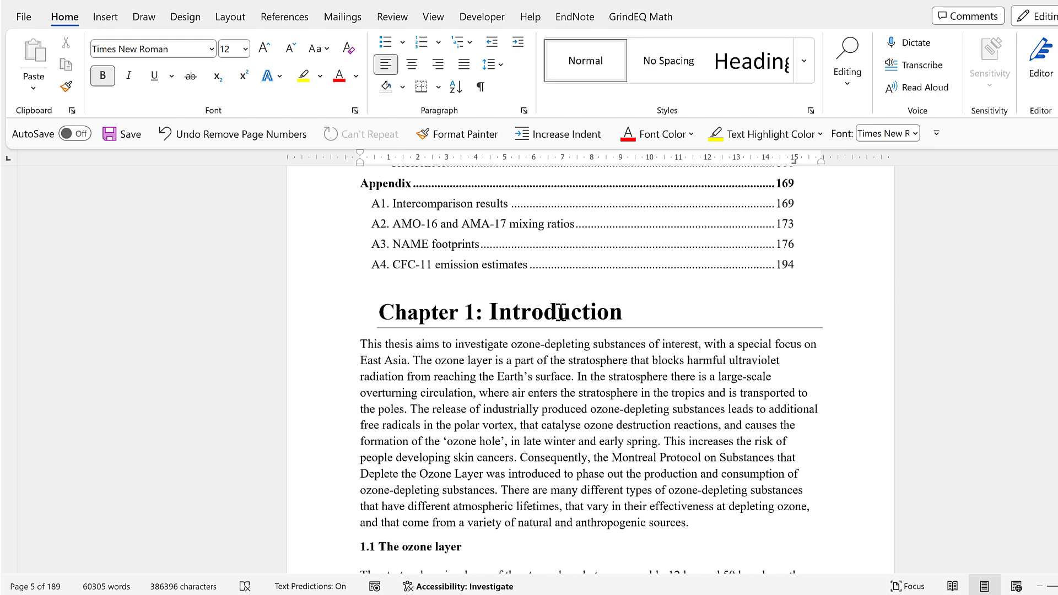
pyautogui.scroll(1, 561, 312)
pyautogui.click(542, 306)
pyautogui.press('Return')
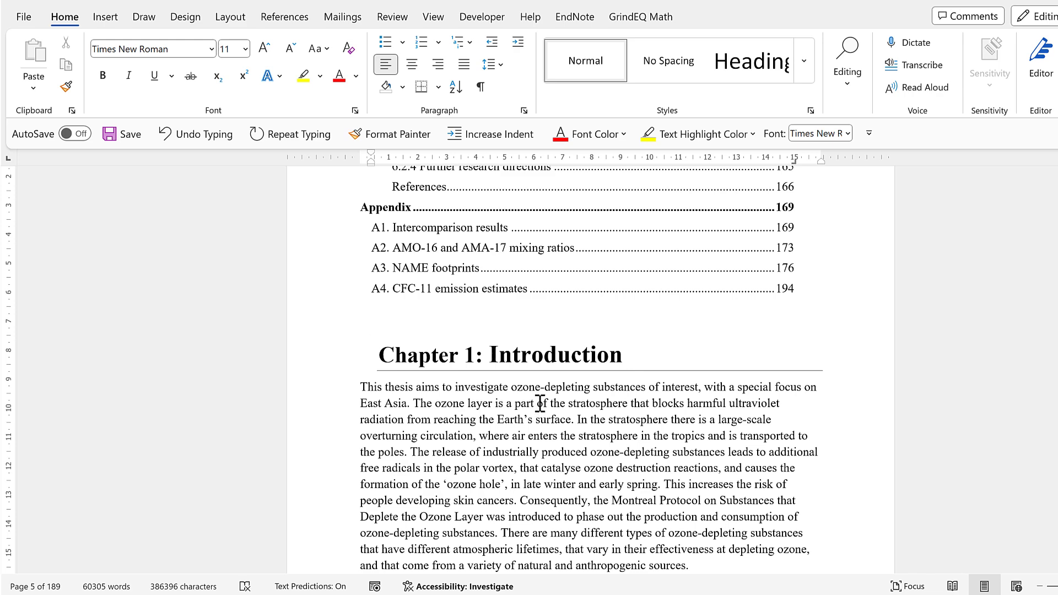
# Insert a Next Page section break before Chapter 1.
pyautogui.click(232, 17)
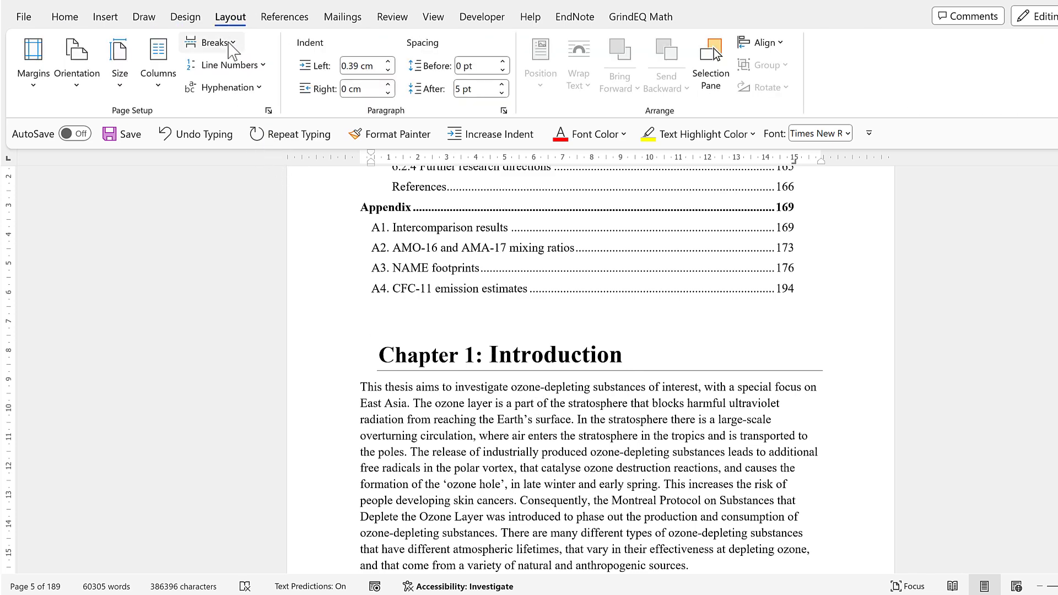
pyautogui.click(232, 50)
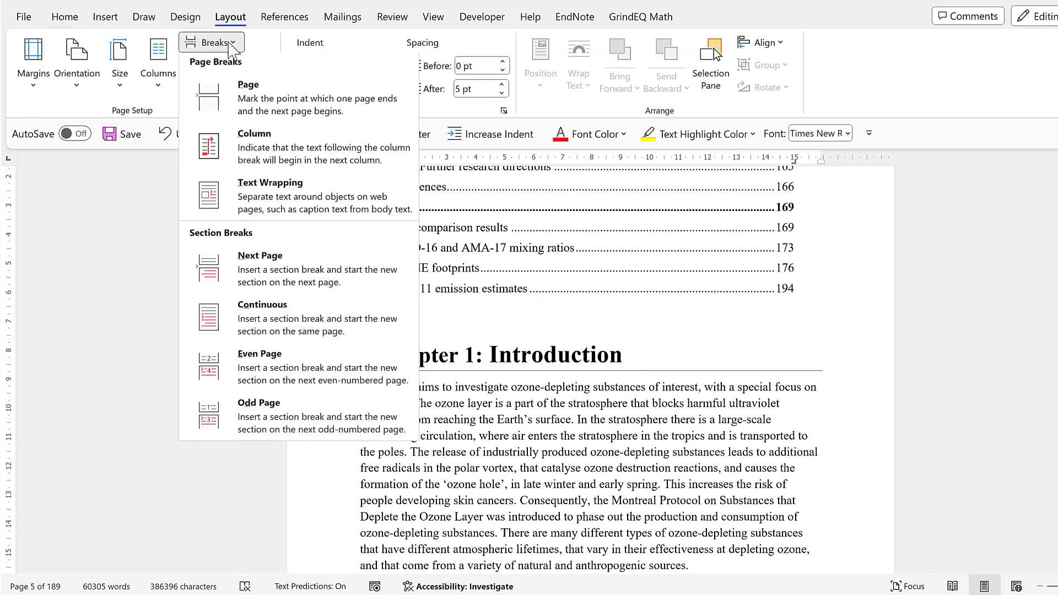
pyautogui.click(297, 270)
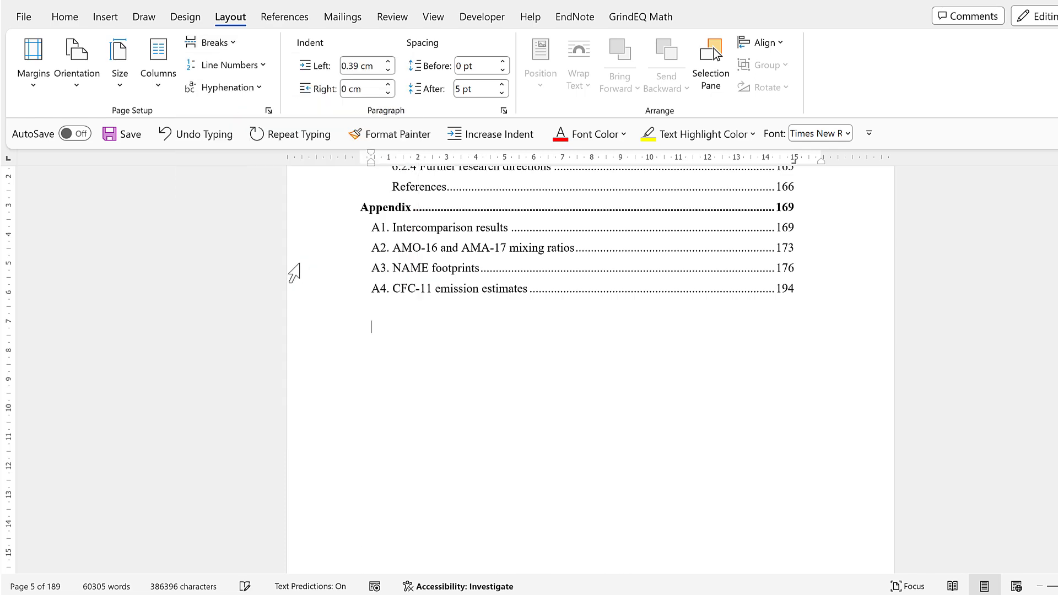
# Show paragraph marks and delete the empty paragraph above the Chapter 1 heading.
pyautogui.click(65, 18)
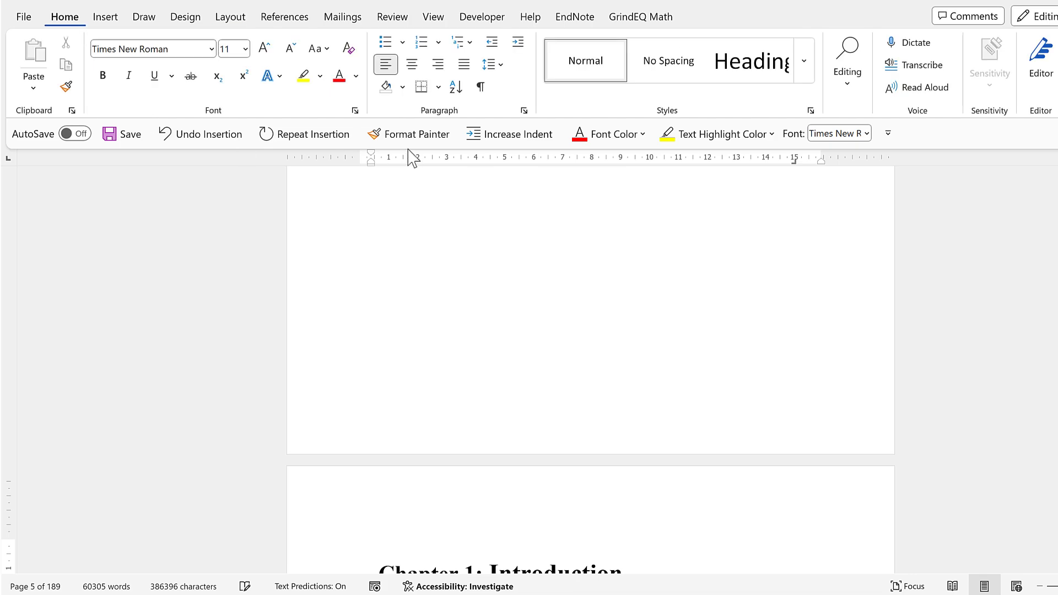
pyautogui.click(481, 88)
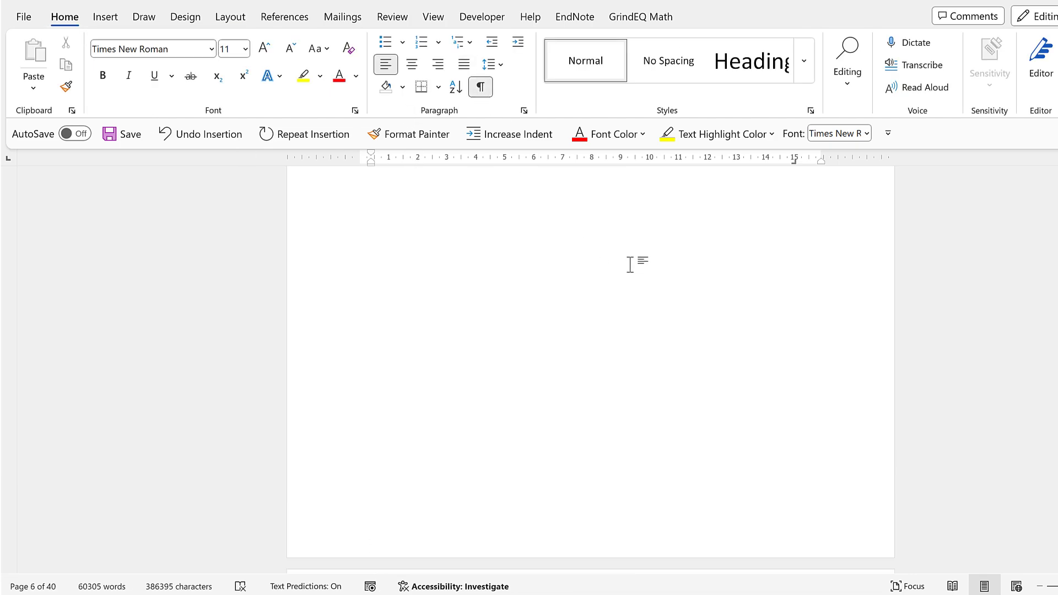
pyautogui.scroll(5, 631, 265)
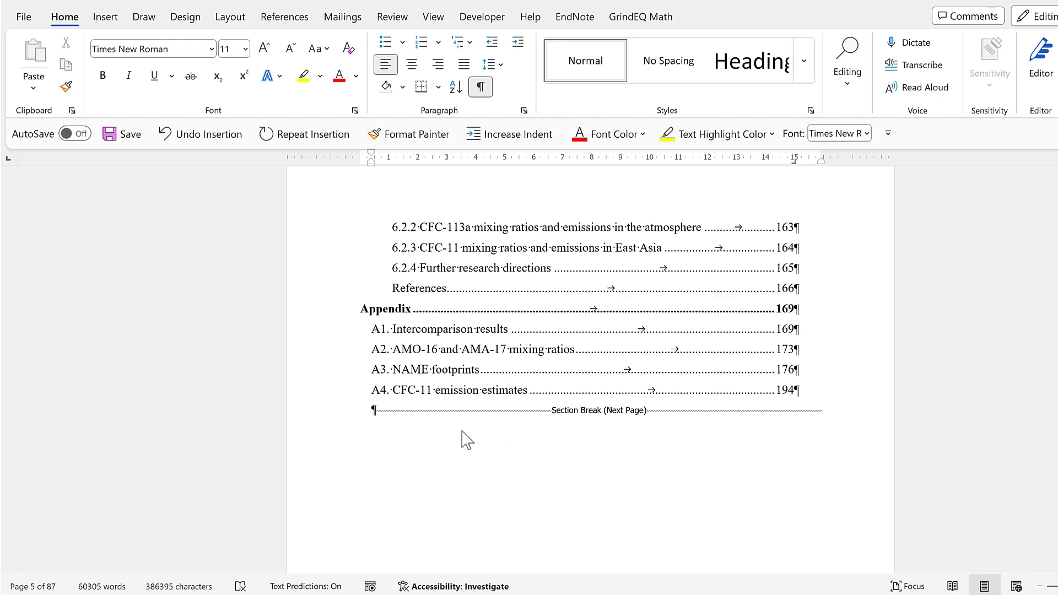
pyautogui.scroll(-5, 504, 394)
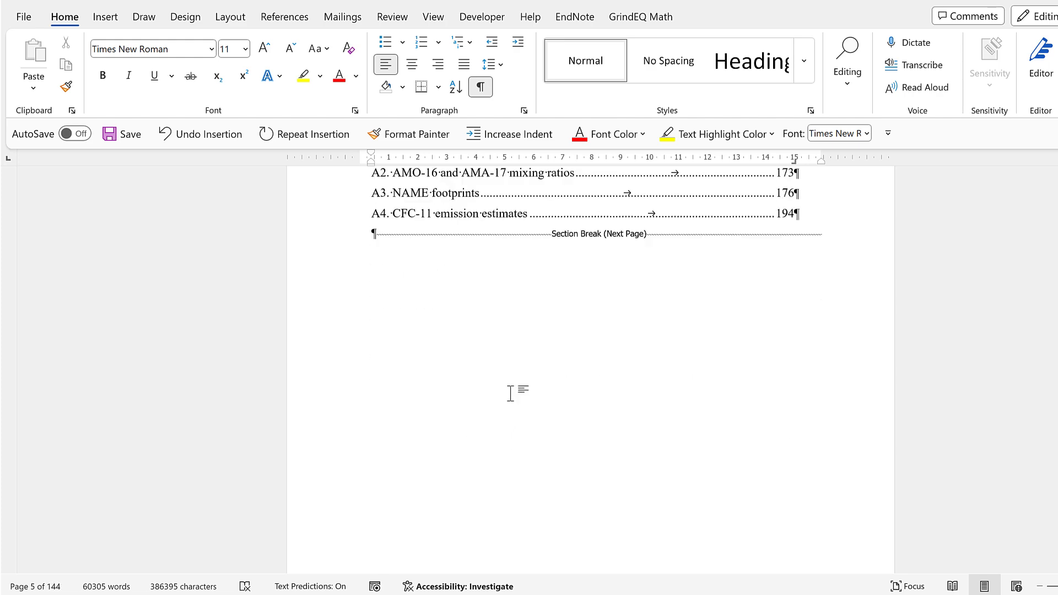
pyautogui.scroll(-3, 504, 394)
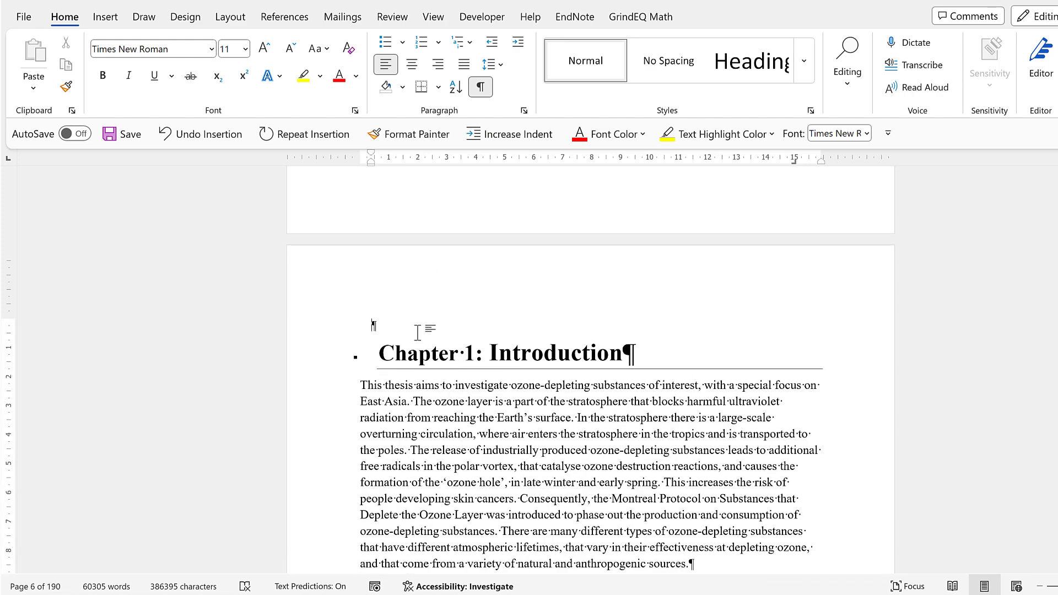
pyautogui.press('Delete')
pyautogui.click(477, 315)
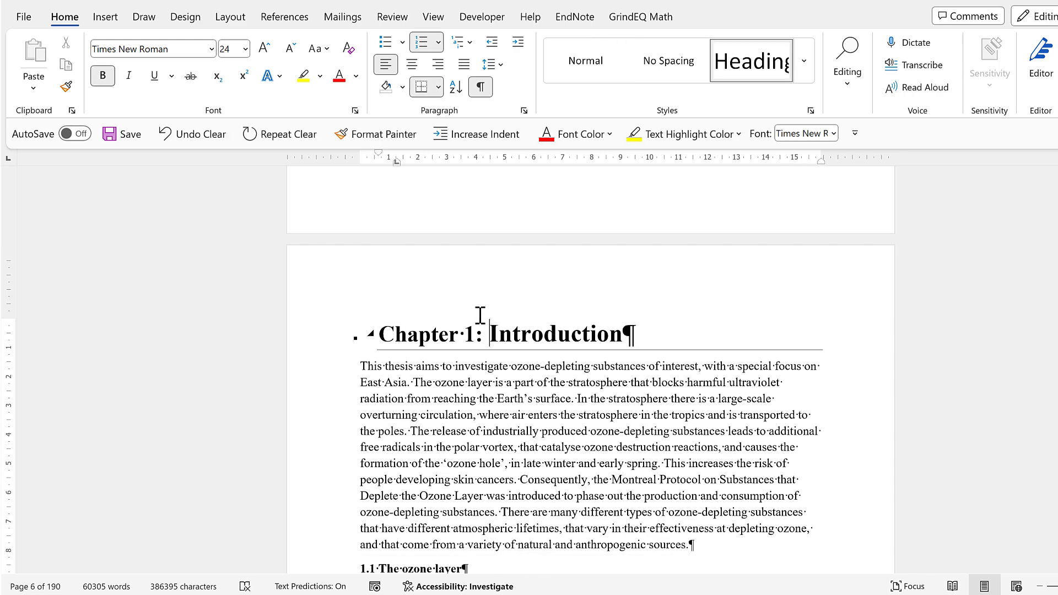
# Add a Plain Number 2 centred page number to the Chapter 1 section's footer.
pyautogui.click(105, 17)
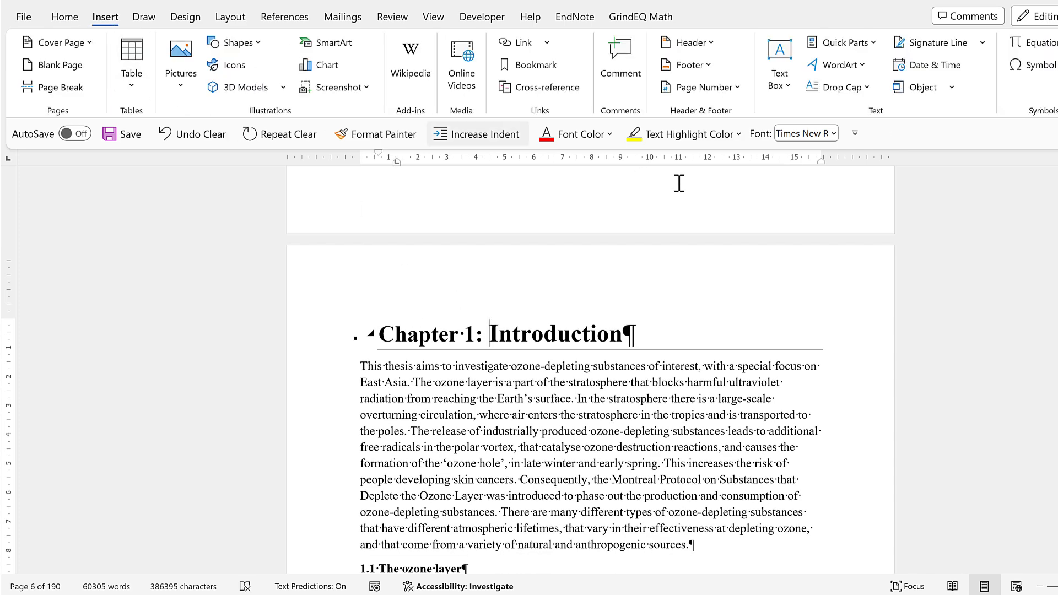
pyautogui.click(717, 93)
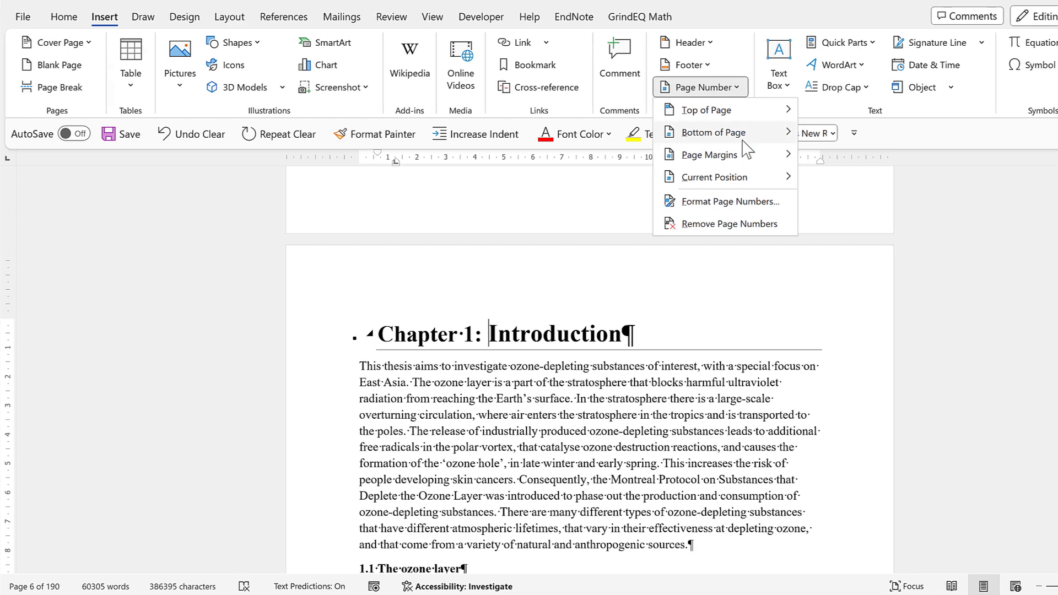
pyautogui.moveTo(744, 142)
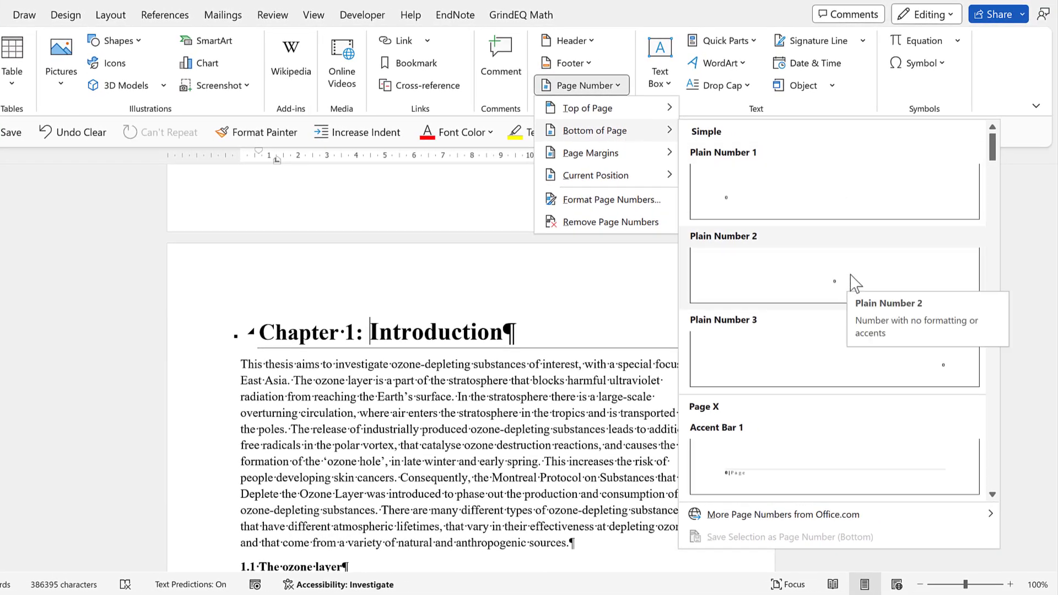
pyautogui.click(853, 282)
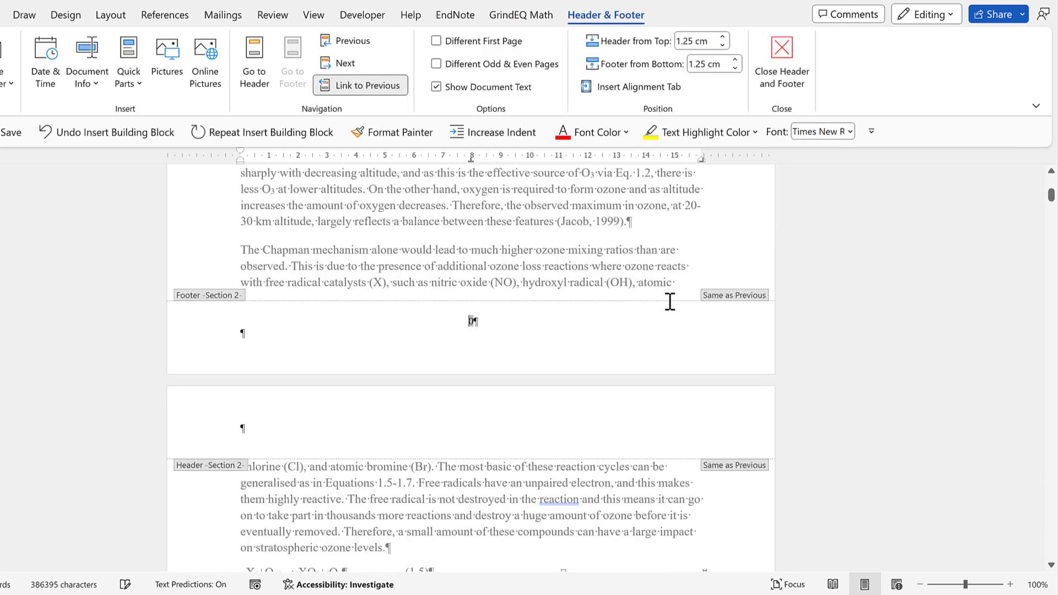
pyautogui.scroll(-1, 458, 267)
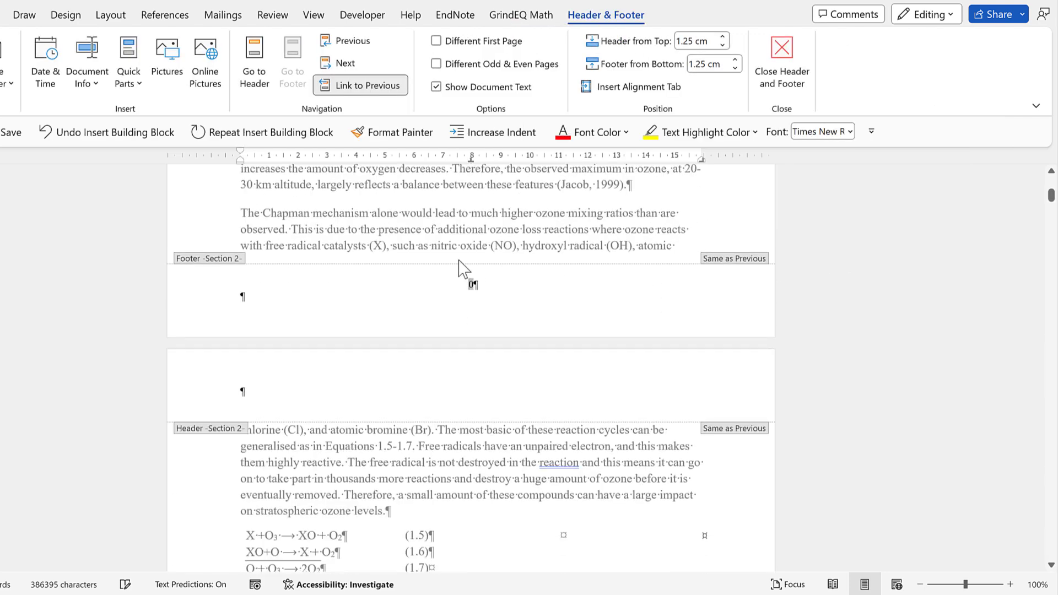
# Format the Chapter 1 section's page numbers to start at 1.
pyautogui.doubleClick(472, 286)
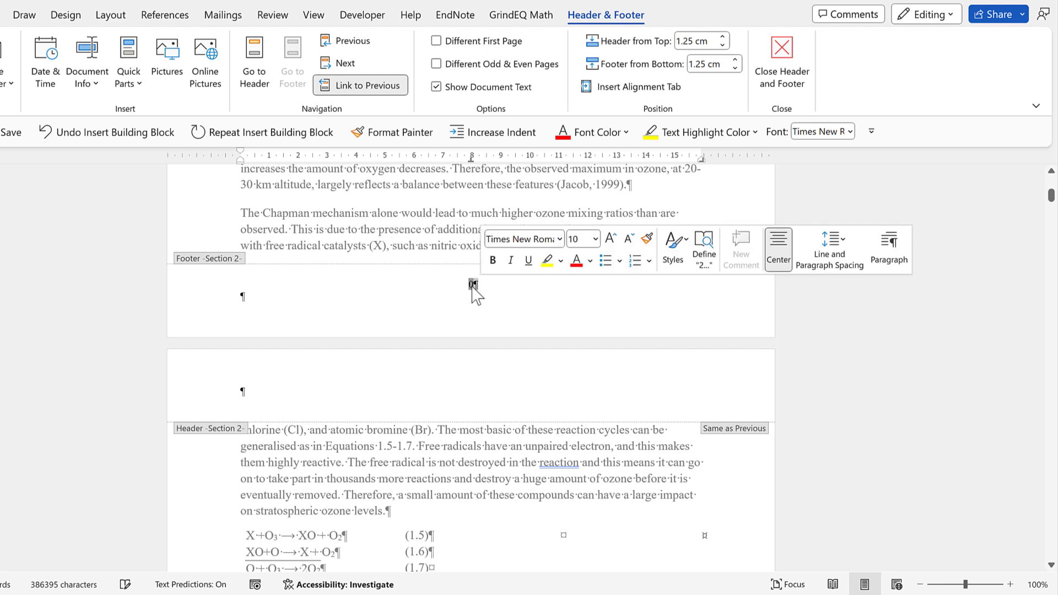
pyautogui.rightClick(472, 286)
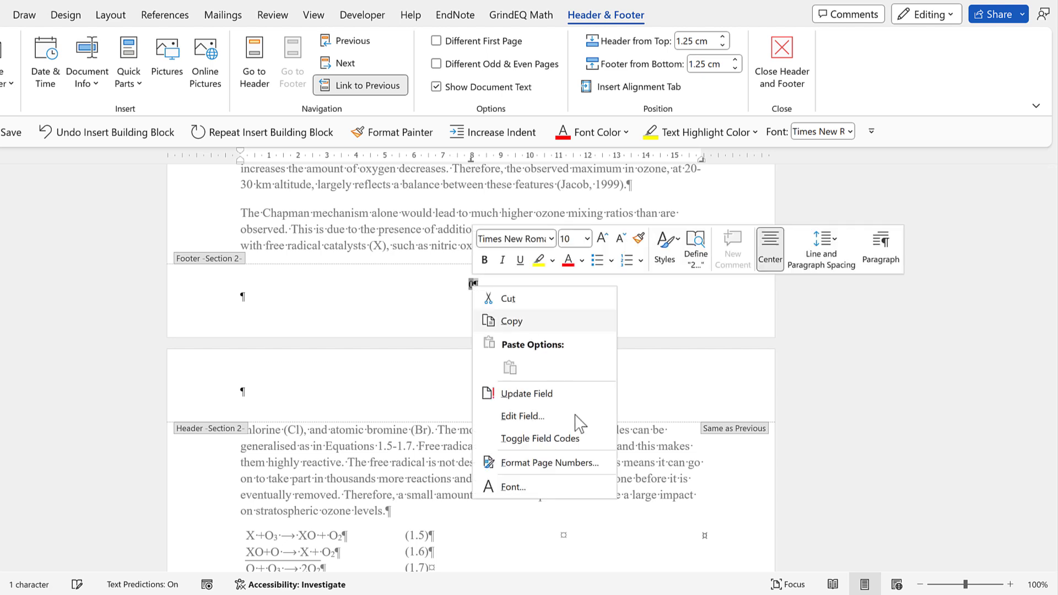
pyautogui.click(601, 467)
pyautogui.click(438, 334)
pyautogui.write('0')
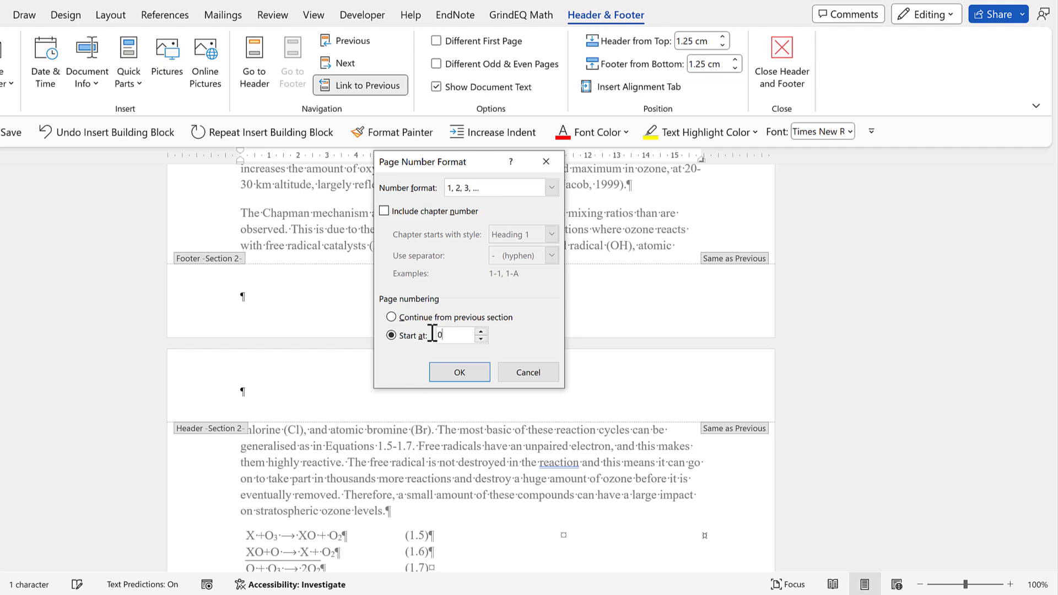
pyautogui.write('1')
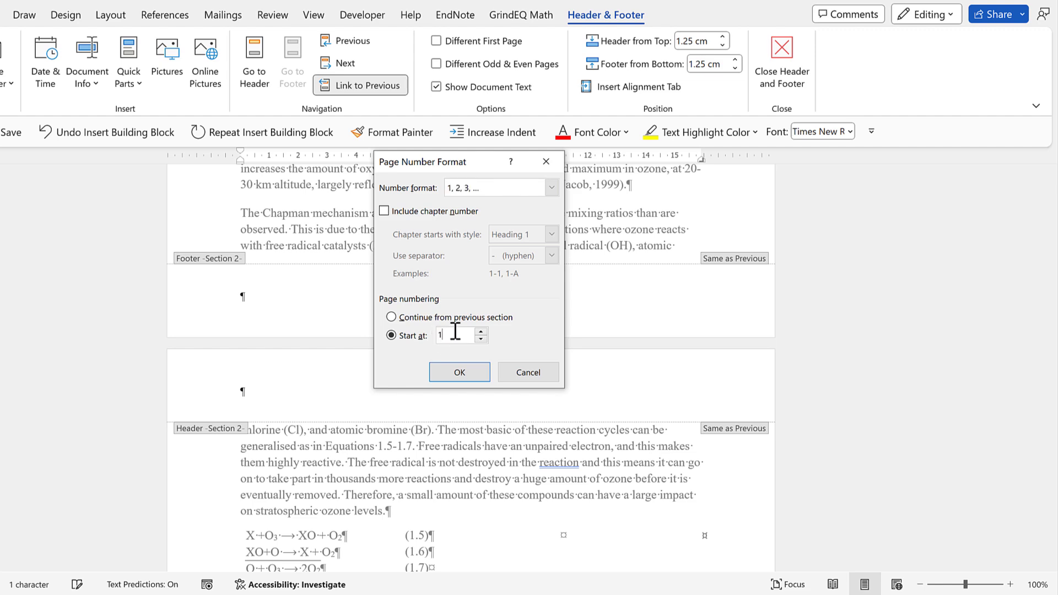
pyautogui.click(471, 373)
pyautogui.scroll(-2, 507, 382)
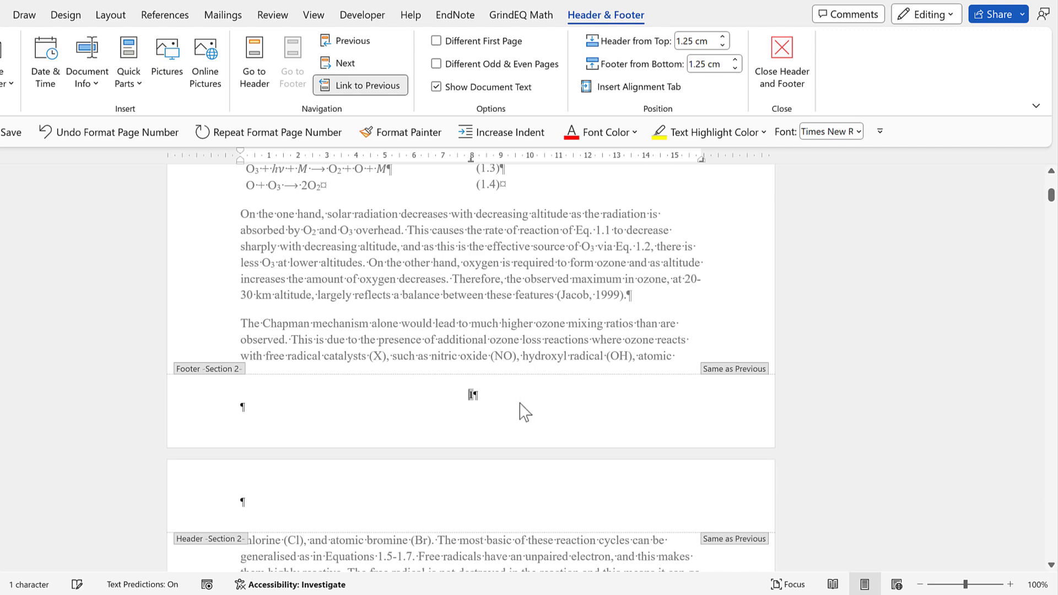
# Scroll up to the Section 1 footer showing page number 3 on the table of contents.
pyautogui.scroll(15, 520, 404)
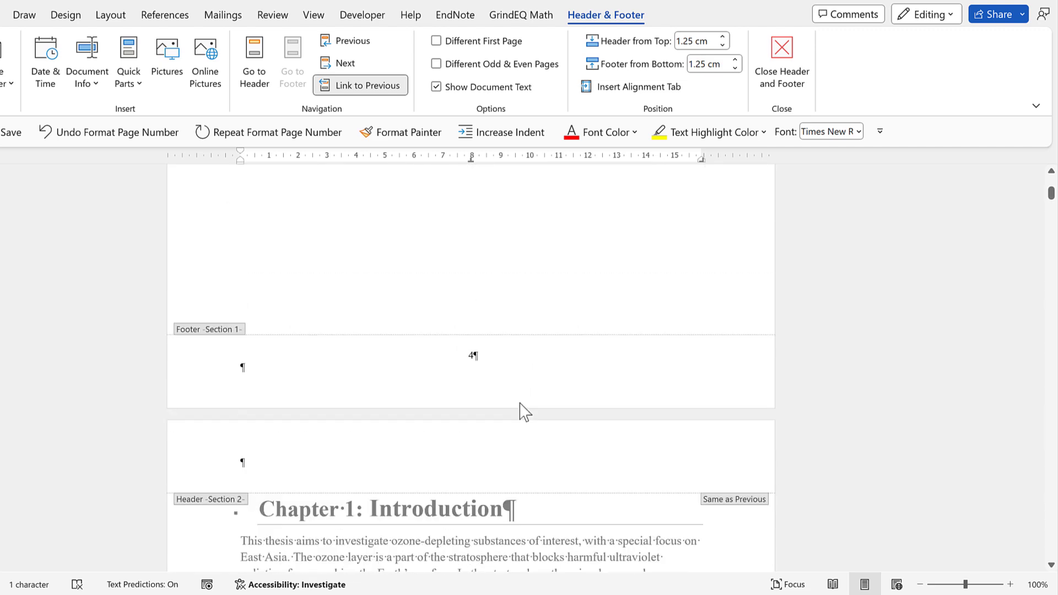
pyautogui.scroll(5, 519, 412)
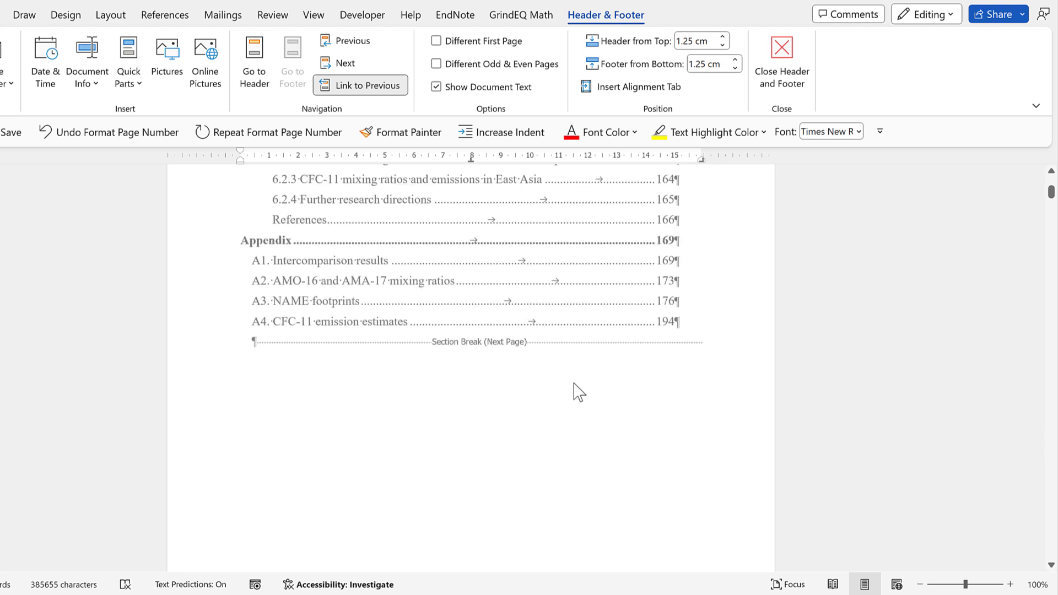
pyautogui.scroll(7, 574, 391)
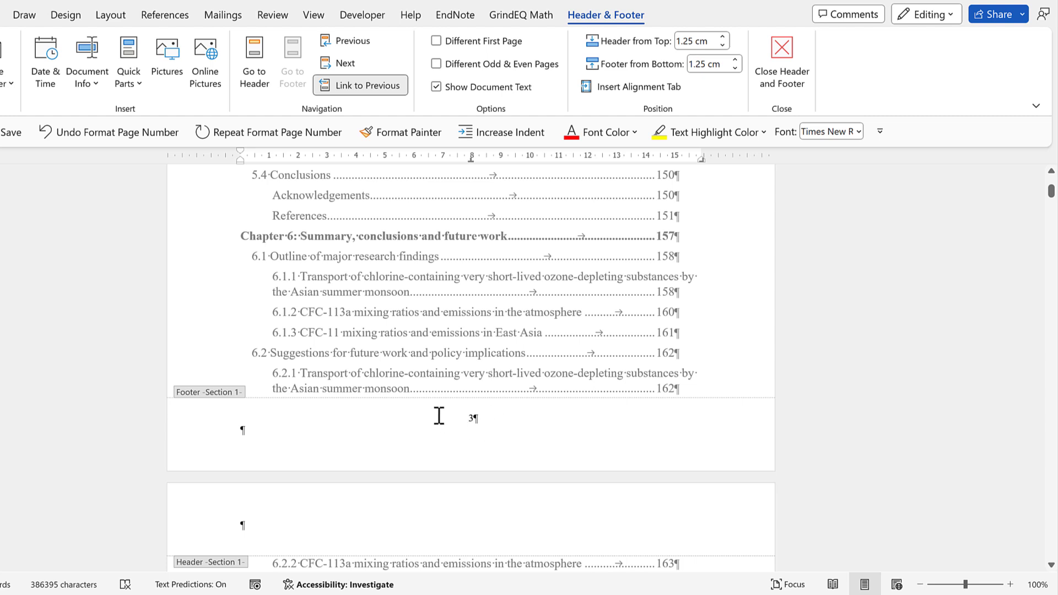
# Format the Section 1 page numbers as lowercase roman numerals (i, ii, iii) starting at 1.
pyautogui.doubleClick(472, 418)
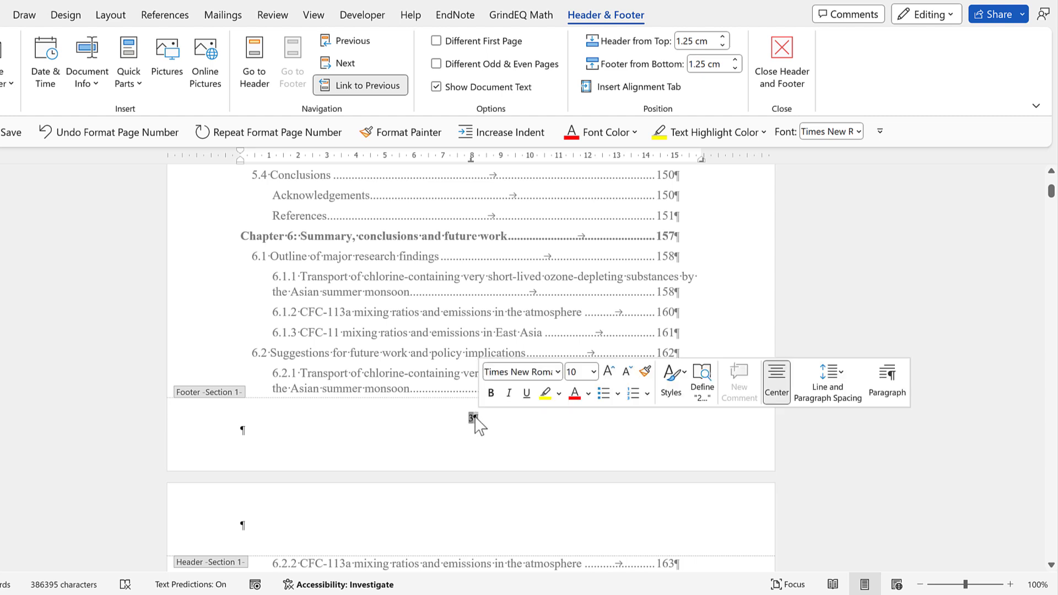
pyautogui.rightClick(472, 419)
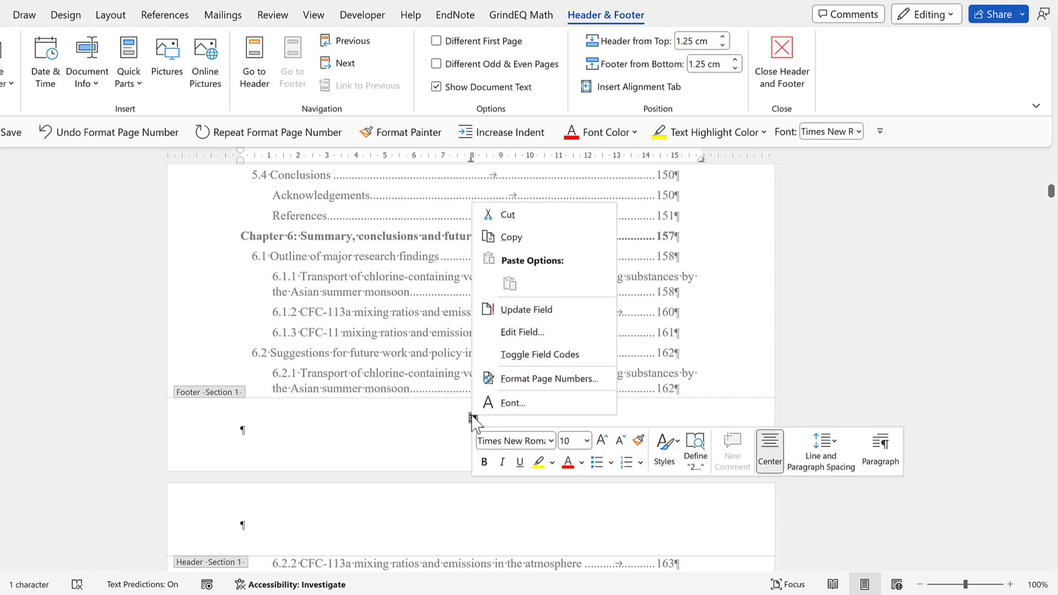
pyautogui.click(609, 382)
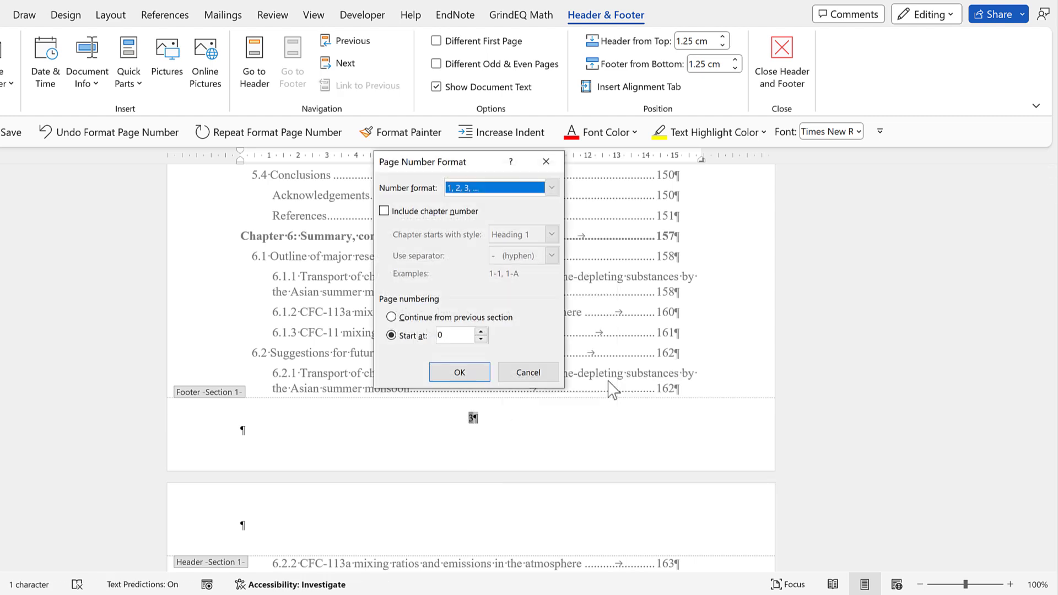
pyautogui.click(551, 187)
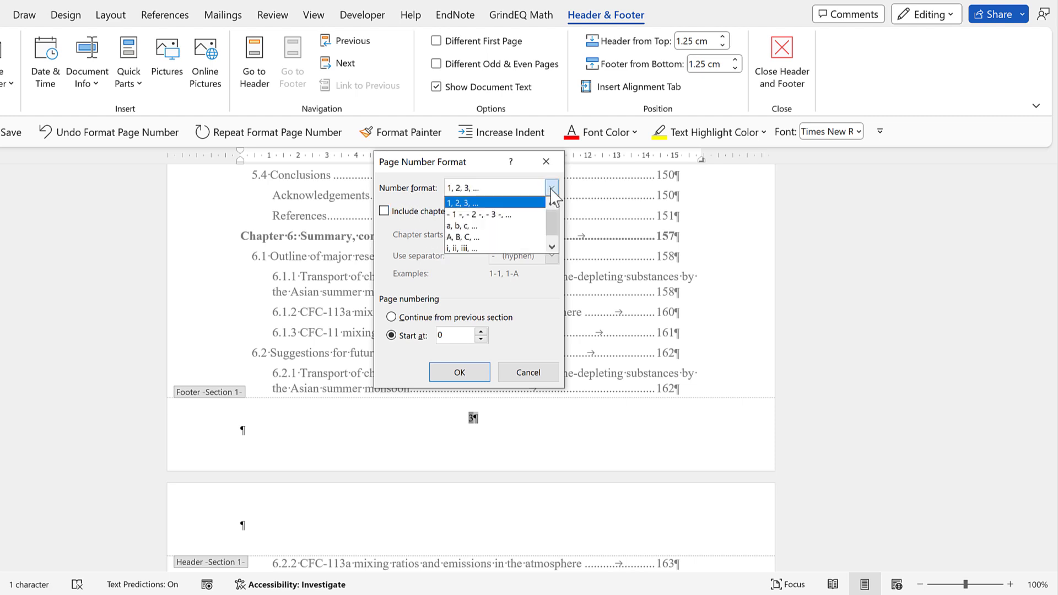
pyautogui.click(483, 249)
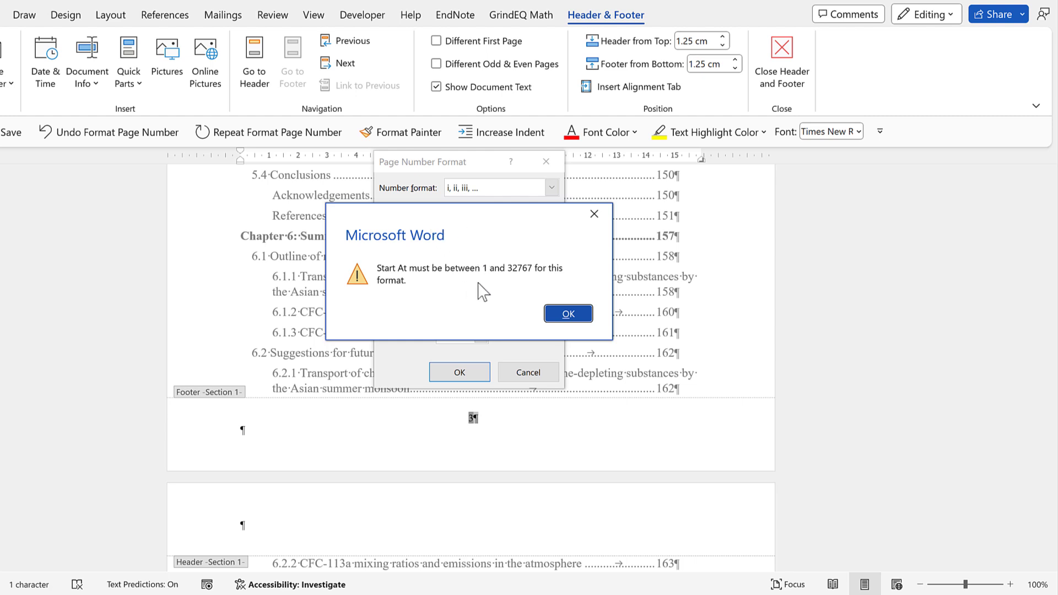
pyautogui.click(568, 313)
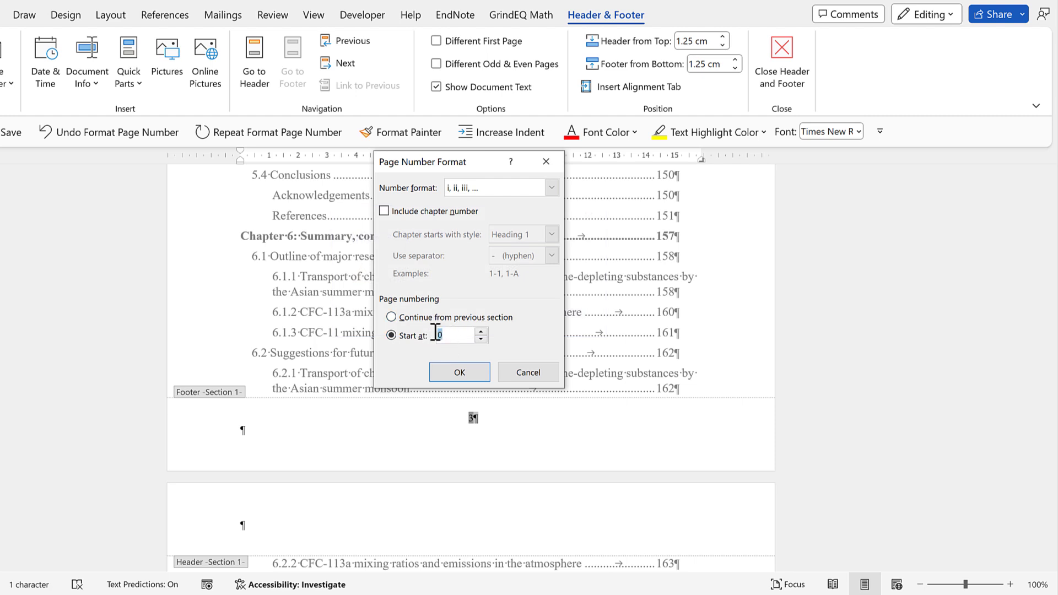
pyautogui.write('1')
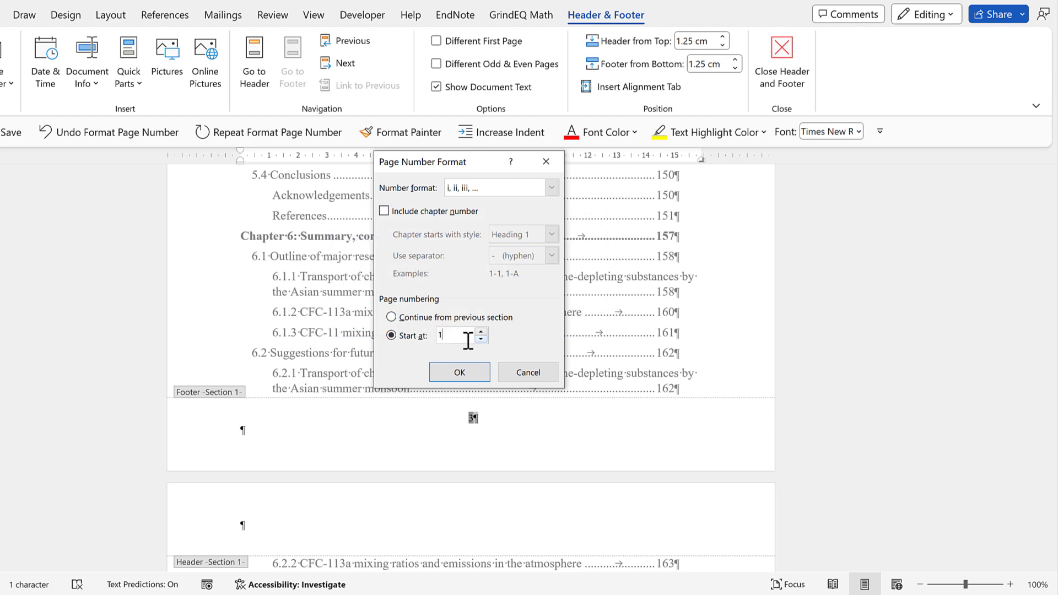
pyautogui.click(463, 373)
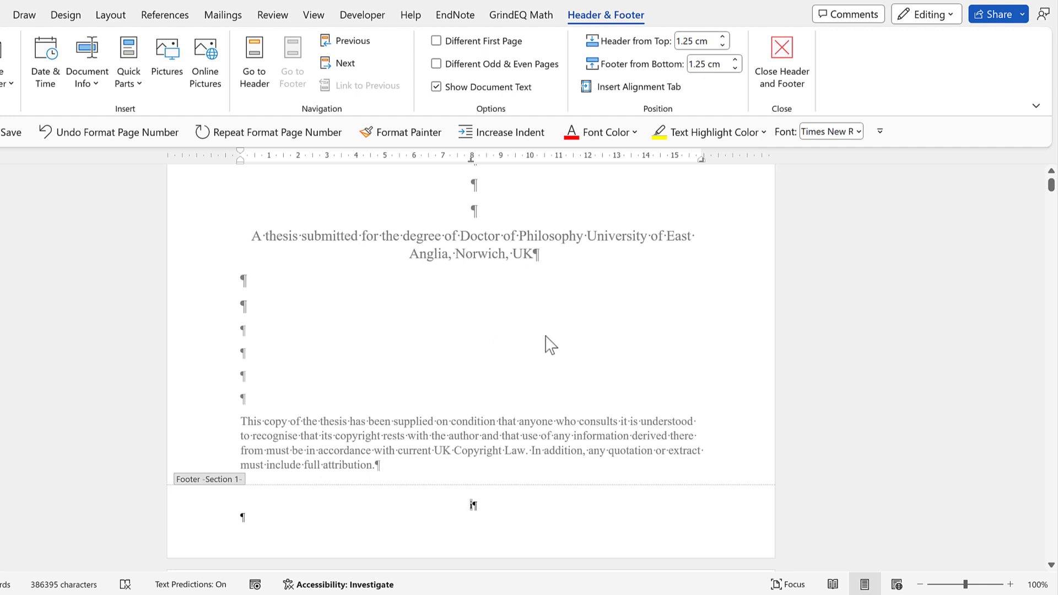
# Scroll through the front matter to check that the footers now read i and ii.
pyautogui.scroll(-5, 551, 345)
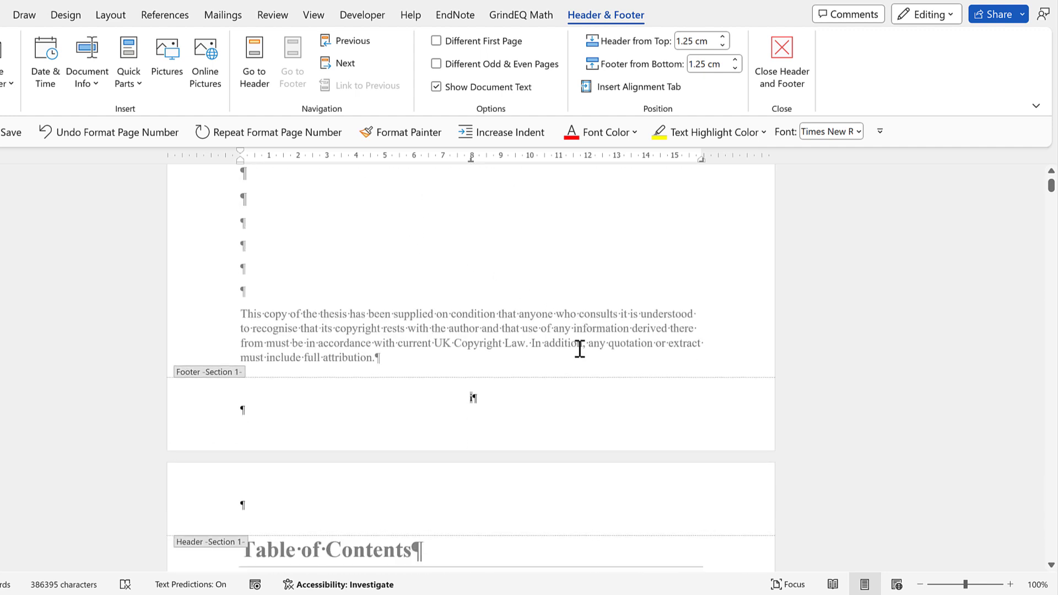
pyautogui.scroll(-10, 560, 295)
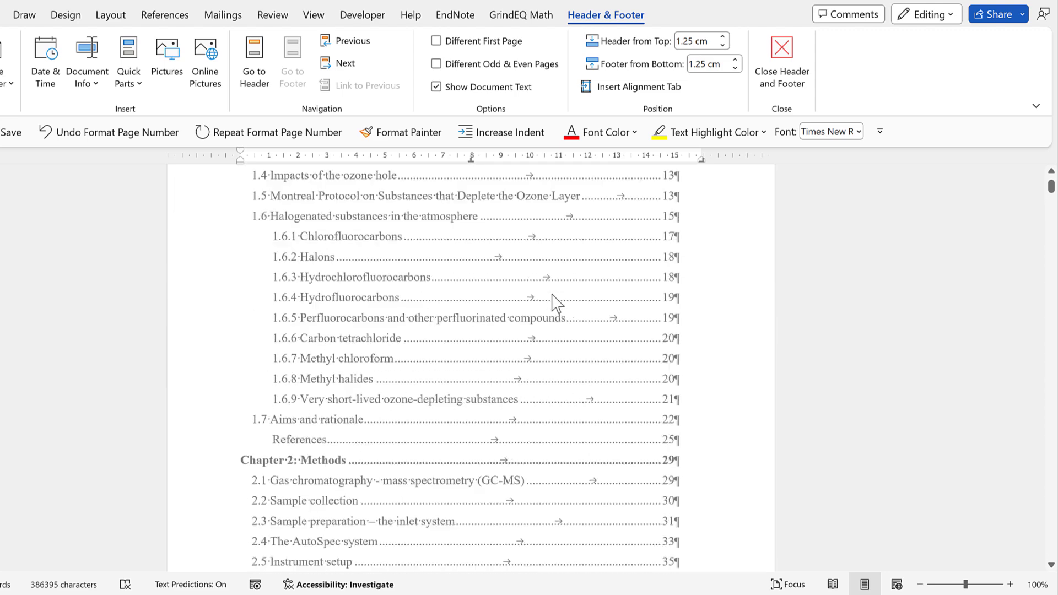
pyautogui.scroll(-5, 556, 302)
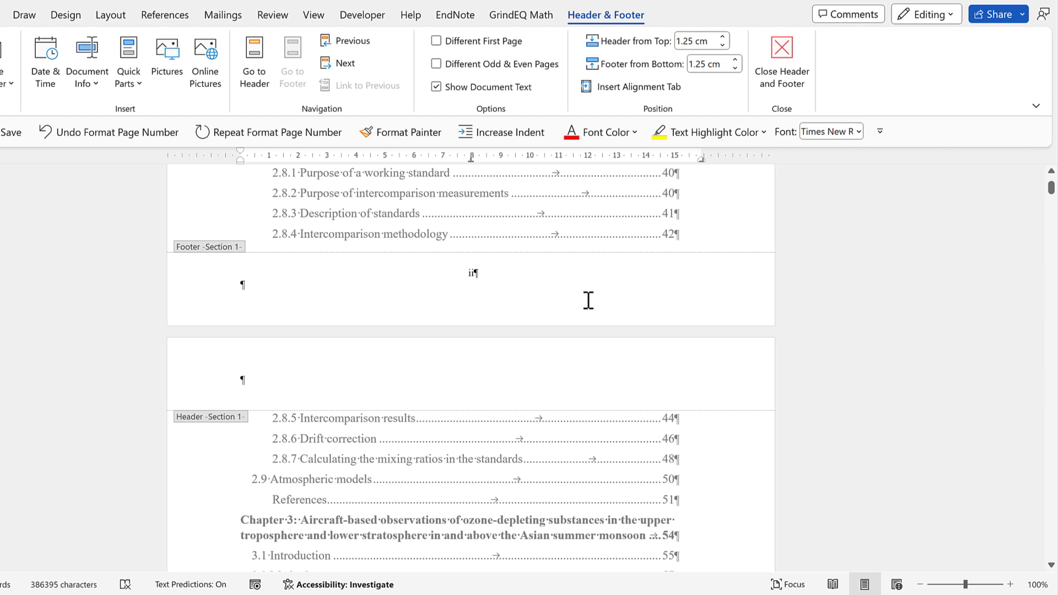
pyautogui.scroll(2, 585, 302)
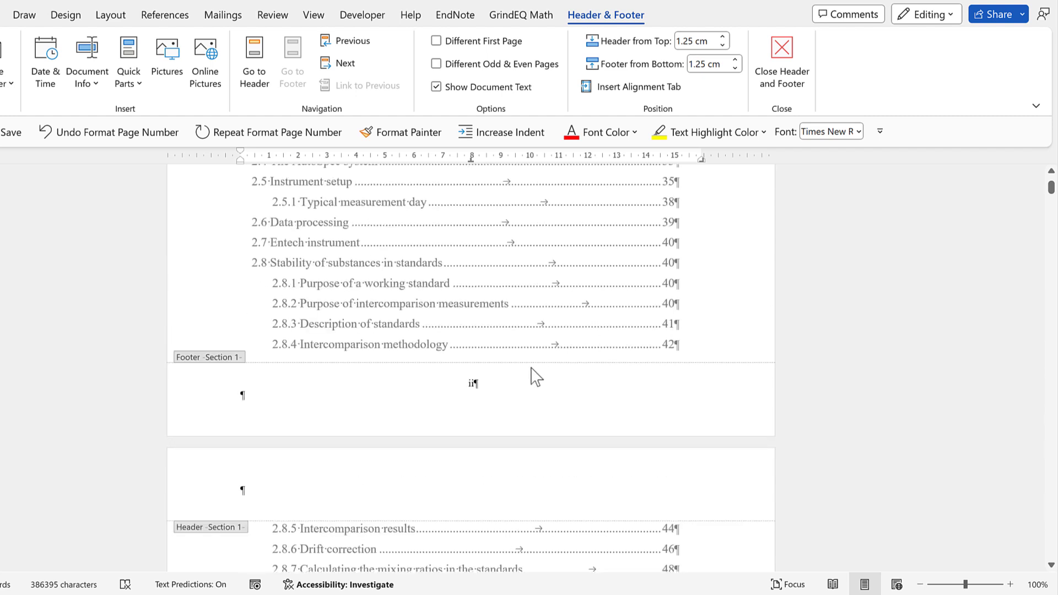
pyautogui.scroll(10, 496, 331)
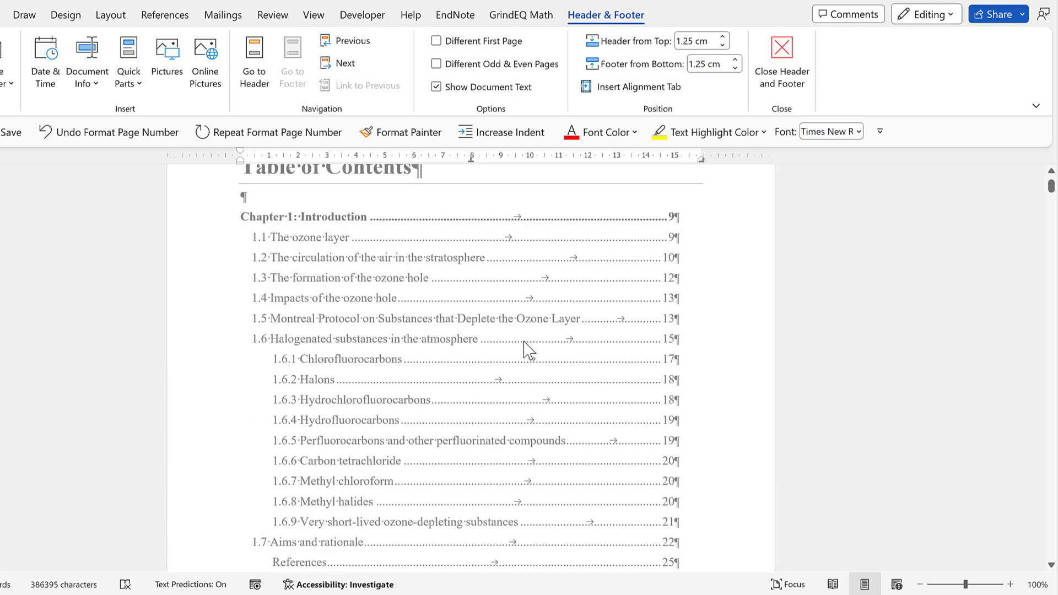
pyautogui.scroll(6, 525, 347)
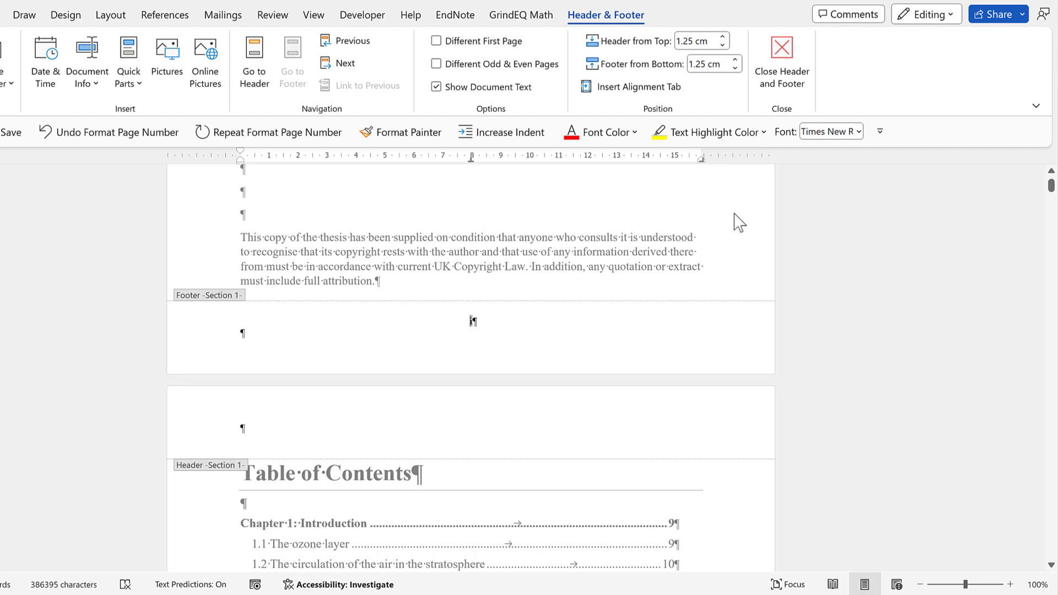
# Insert a Next Page section break after the title page's copyright notice and delete the blank paragraph.
pyautogui.press('Escape')
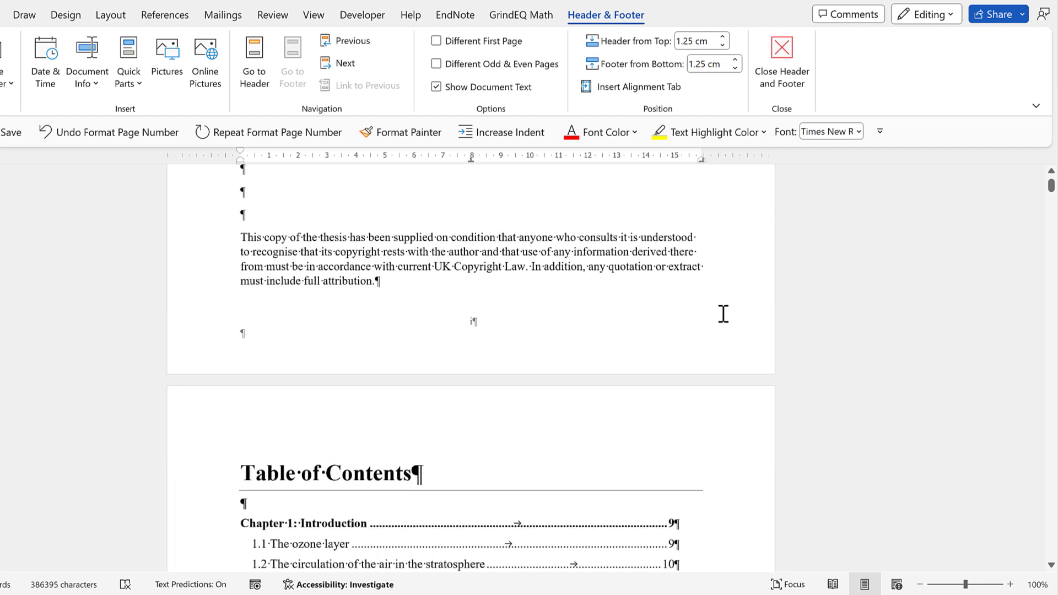
pyautogui.click(396, 285)
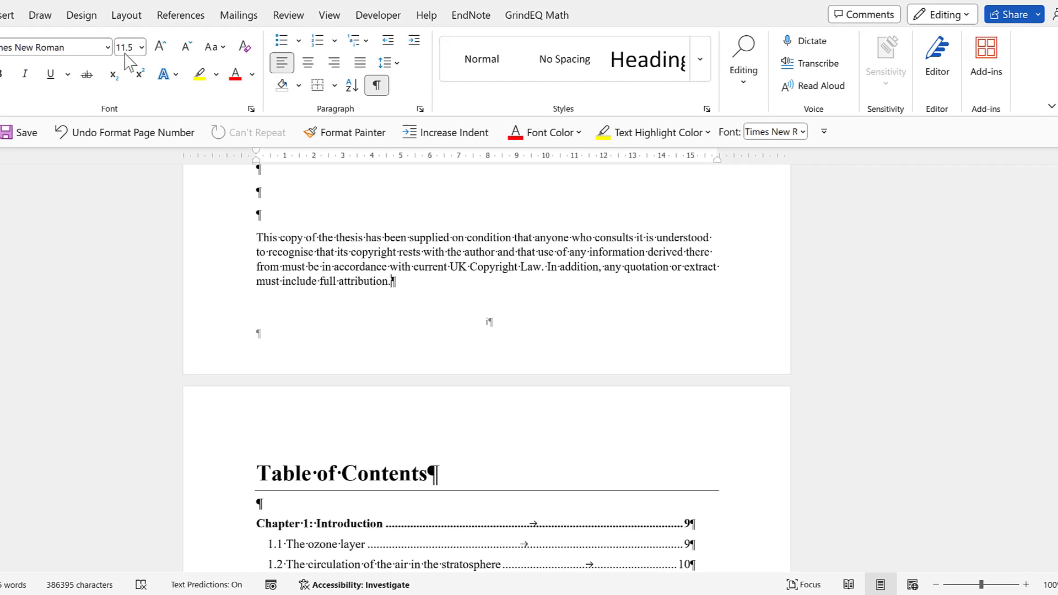
pyautogui.click(110, 15)
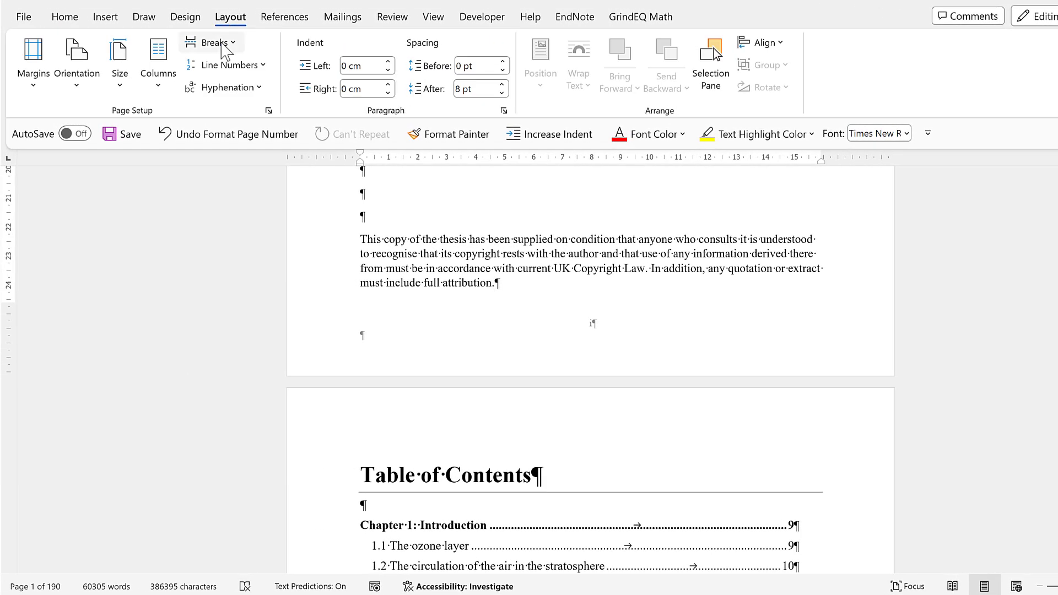
pyautogui.click(215, 43)
pyautogui.click(334, 274)
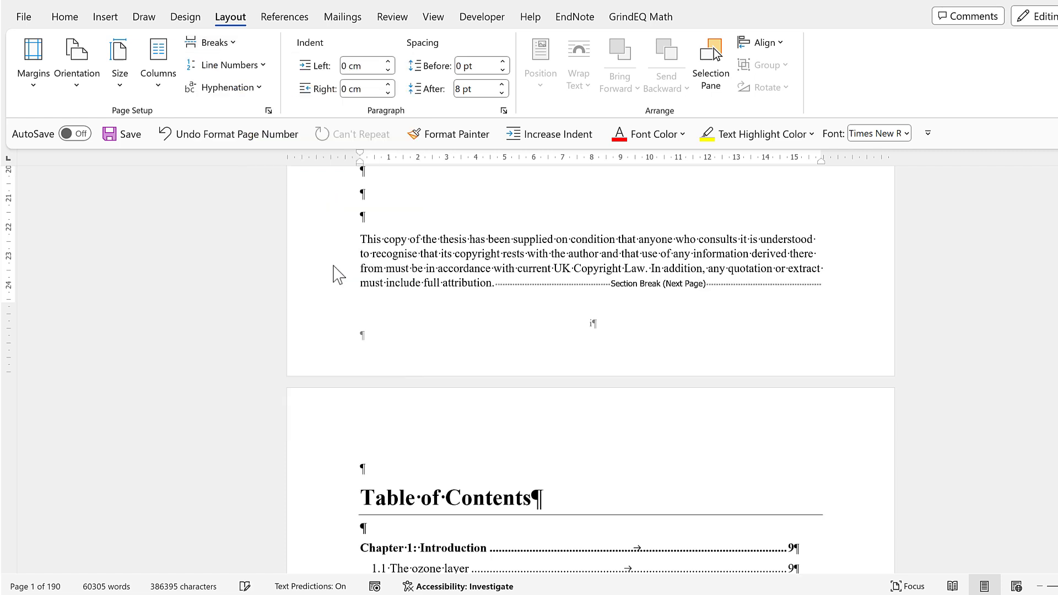
pyautogui.press('Delete')
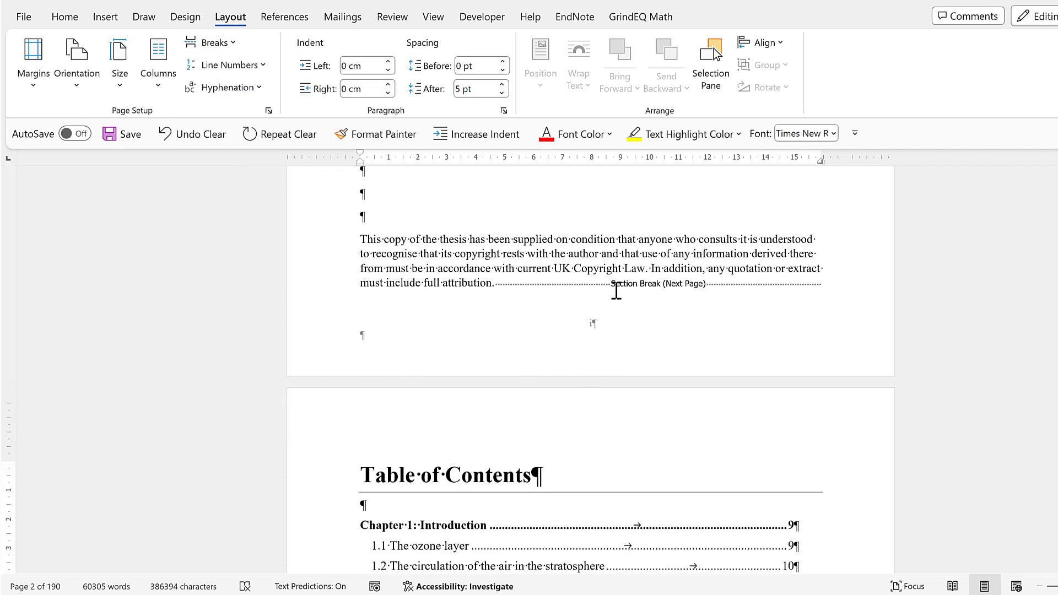
# Scroll back to the bottom of the title page to reach its footer.
pyautogui.scroll(-7, 655, 336)
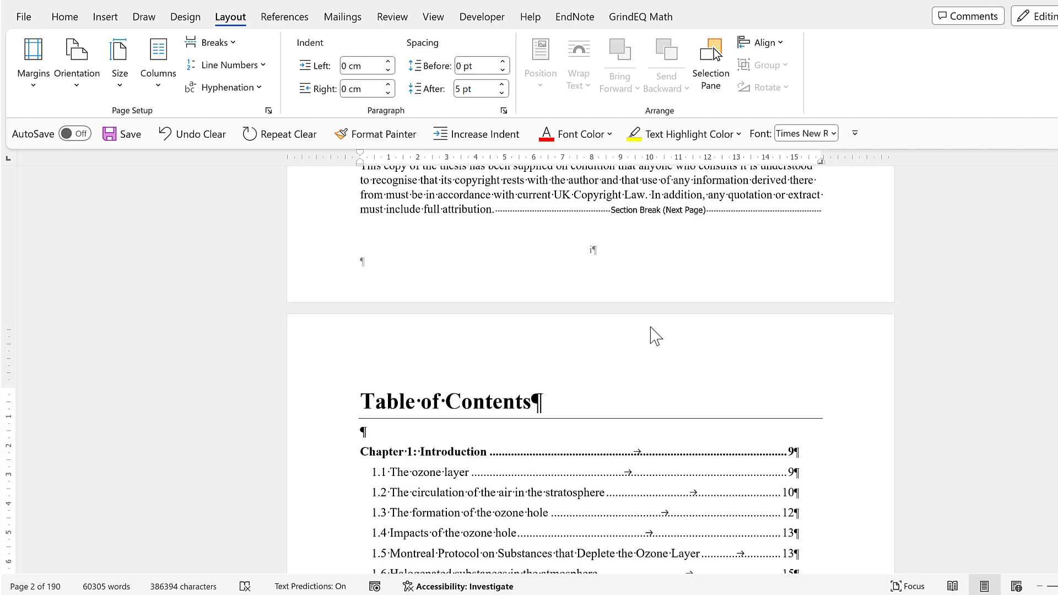
pyautogui.scroll(-12, 651, 329)
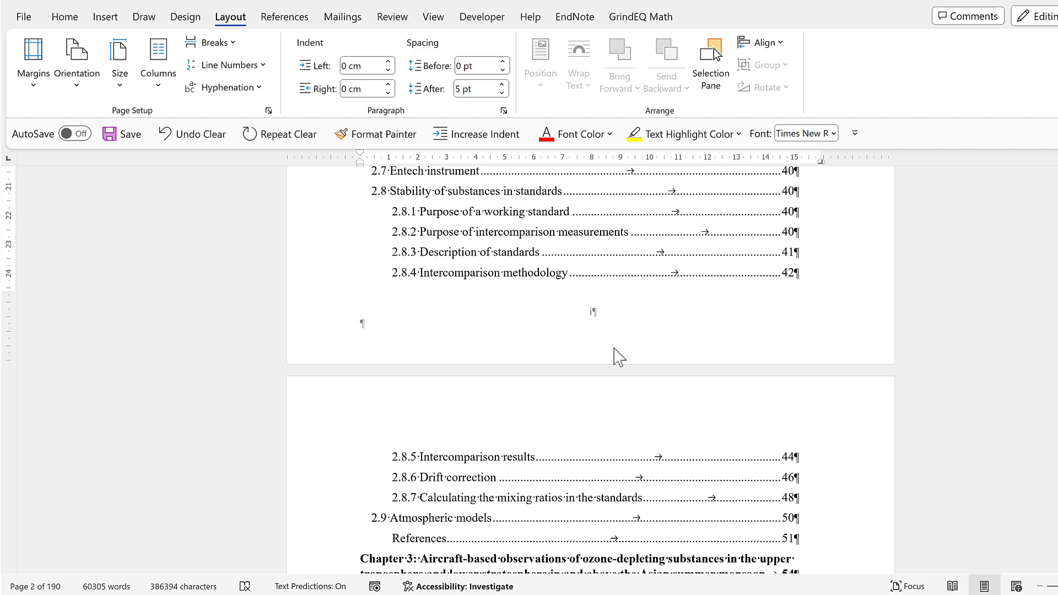
pyautogui.scroll(18, 619, 342)
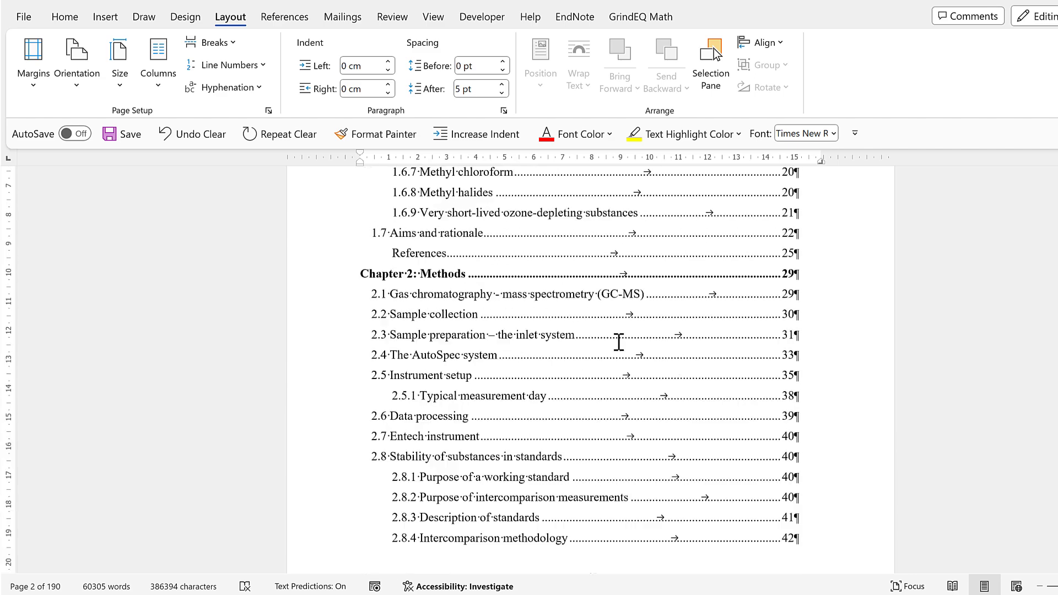
pyautogui.scroll(3, 619, 349)
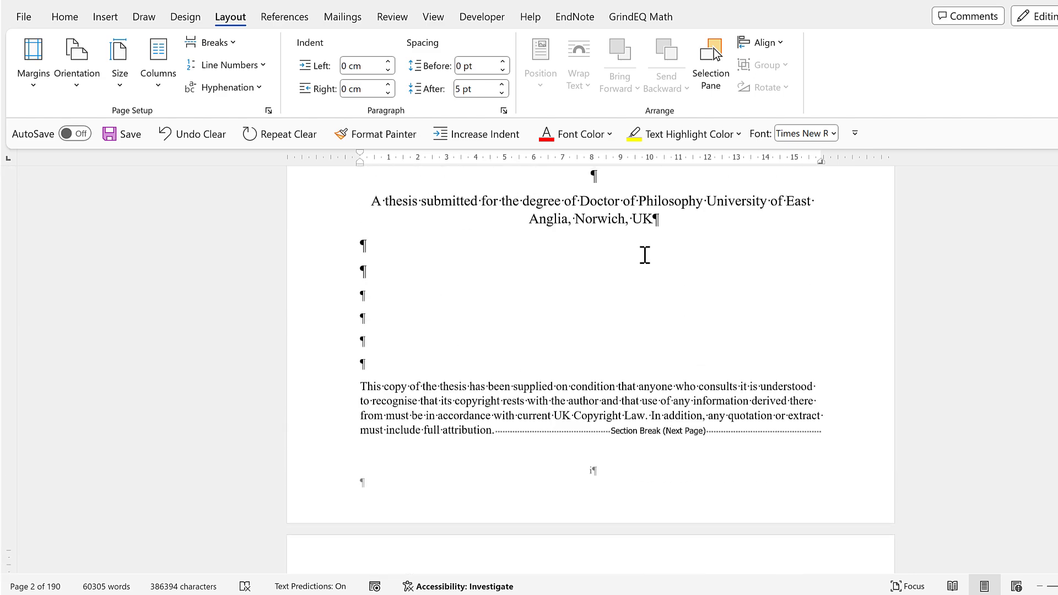
pyautogui.scroll(-4, 561, 360)
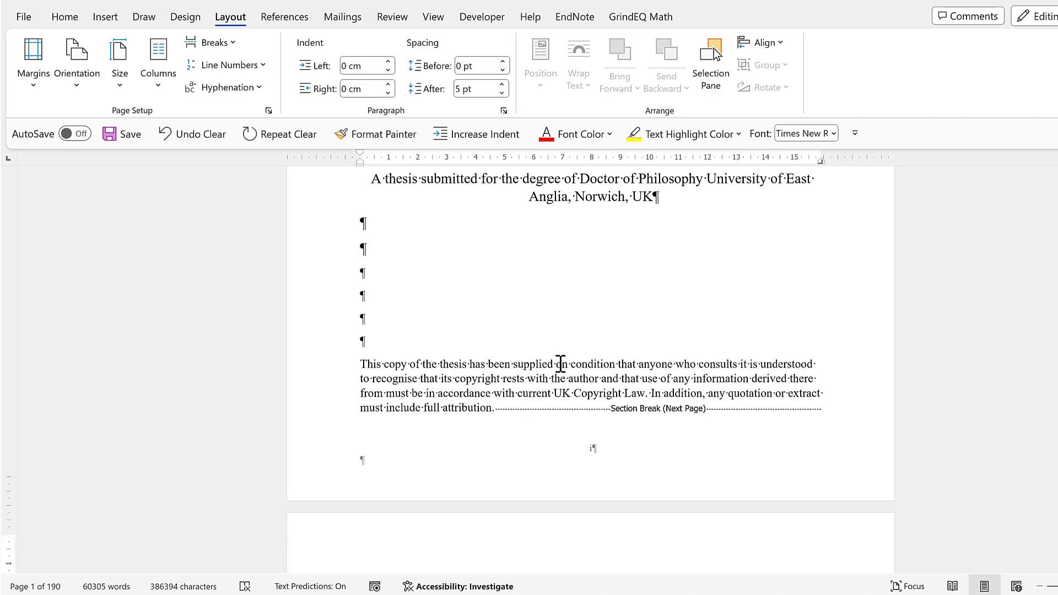
# Clear the title-page footer, undo the change, and place the cursor in the Section 2 footer.
pyautogui.doubleClick(621, 381)
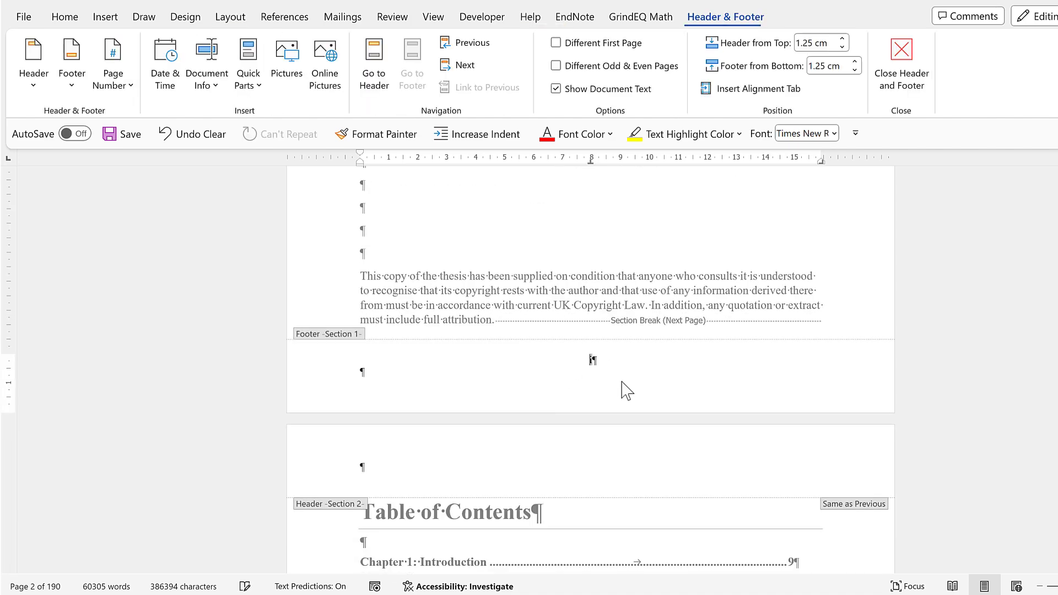
pyautogui.moveTo(590, 362); pyautogui.dragTo(608, 370)
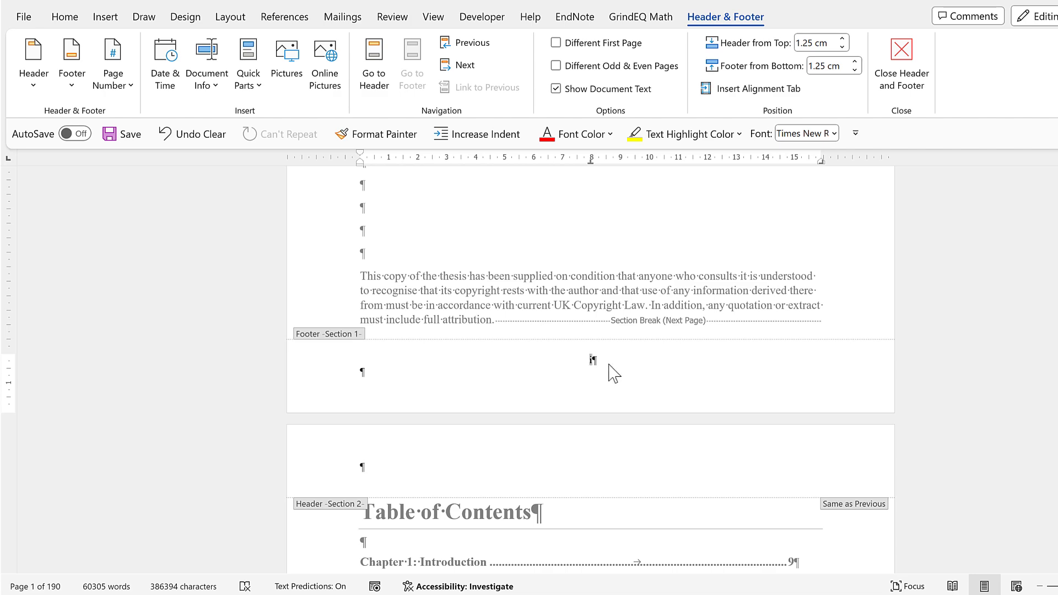
pyautogui.press('Delete')
pyautogui.scroll(-10, 639, 358)
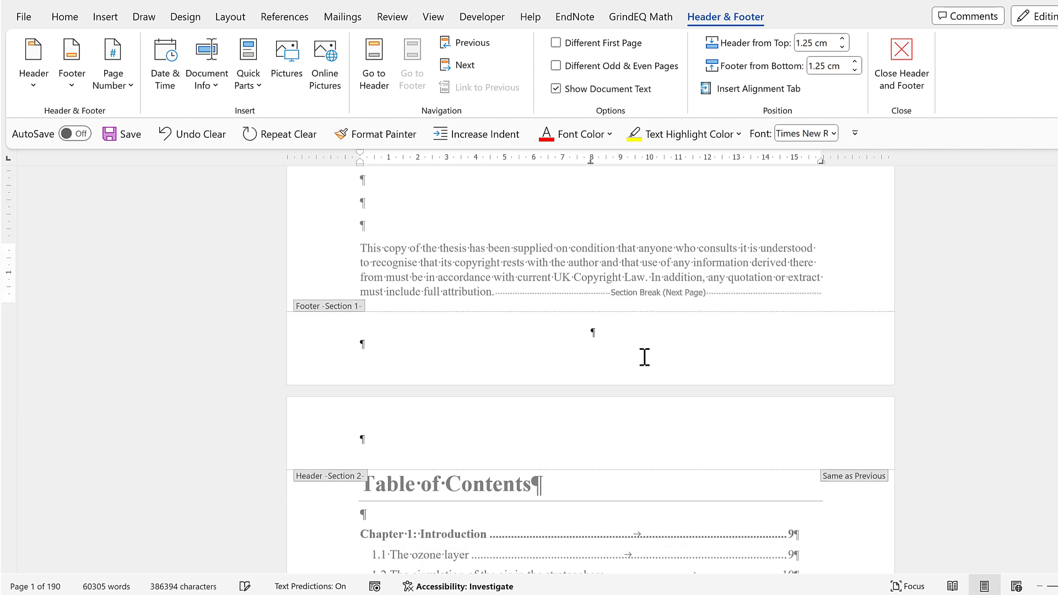
pyautogui.scroll(-8, 646, 363)
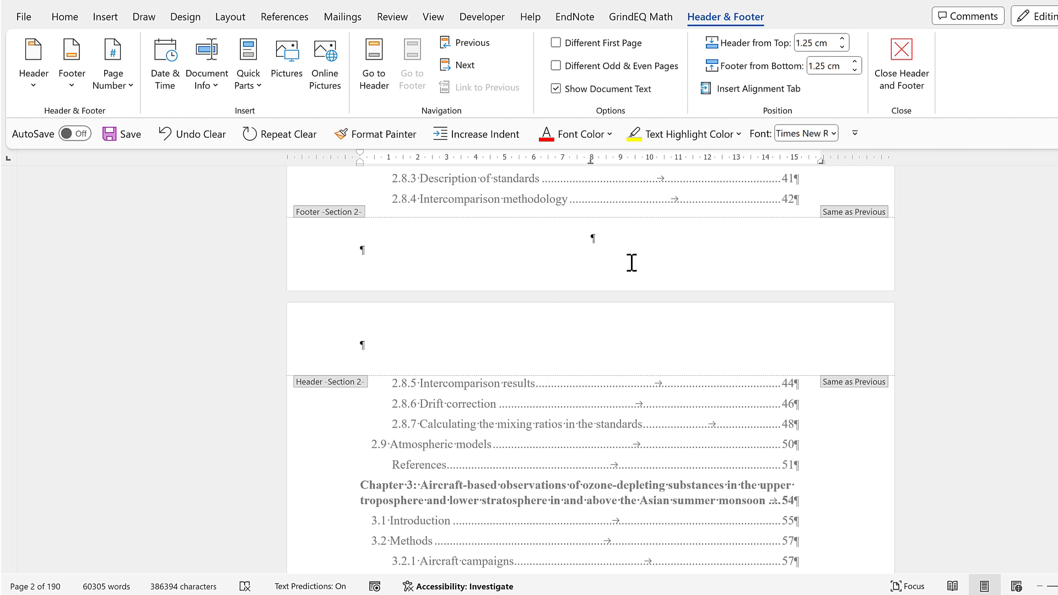
pyautogui.hotkey('ctrl', 'z')
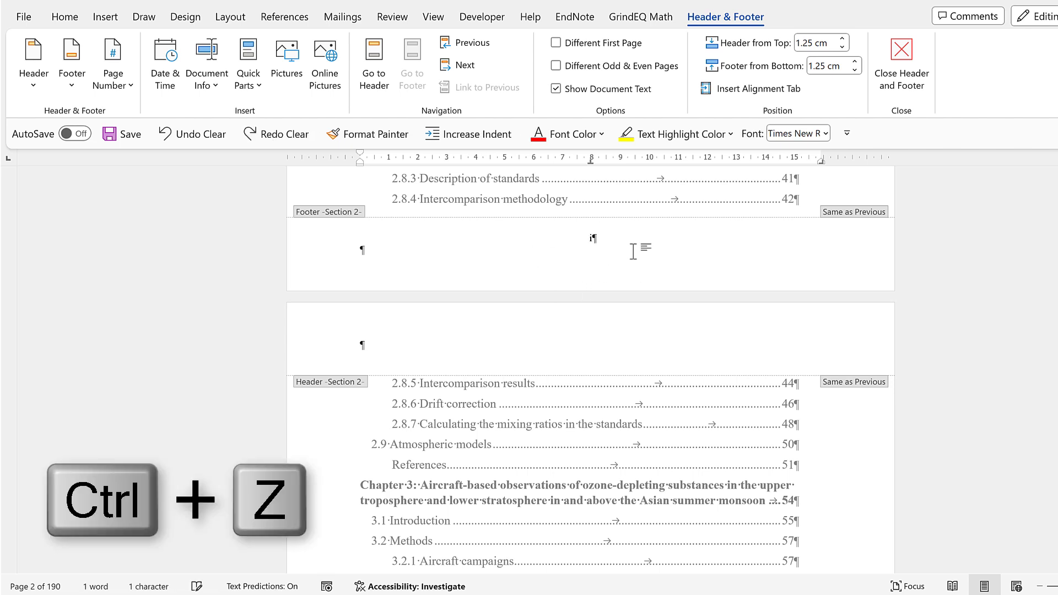
pyautogui.click(593, 248)
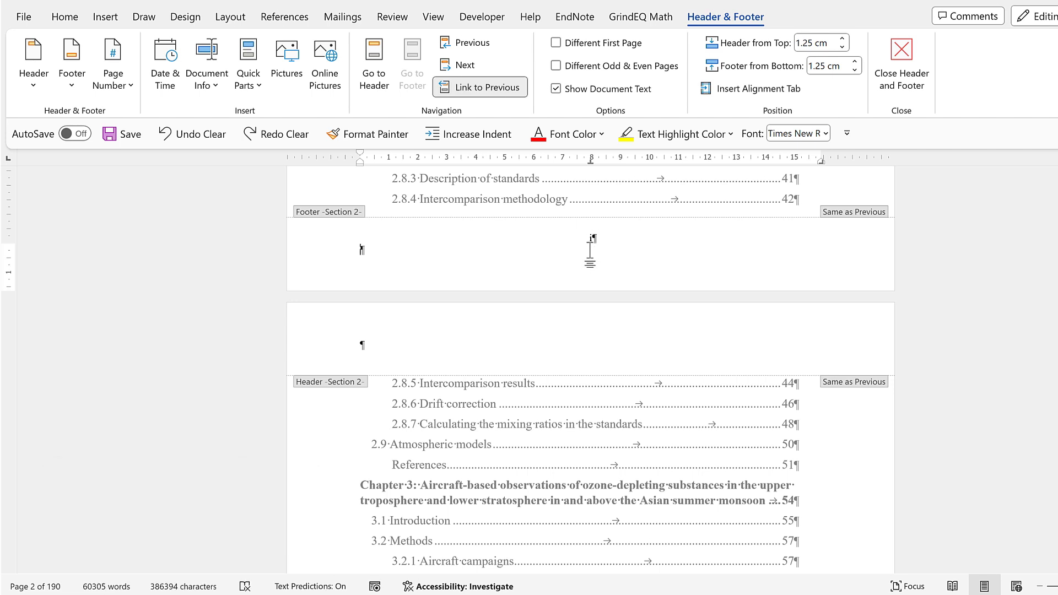
# Turn off Link to Previous so the Section 2 footer is independent.
pyautogui.click(488, 90)
pyautogui.scroll(-1, 588, 404)
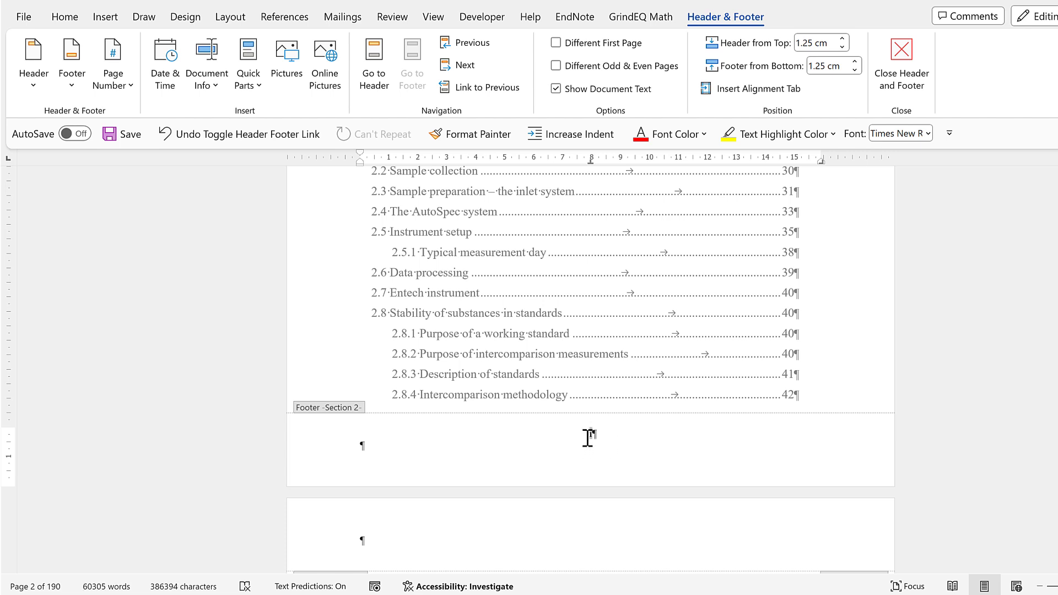
pyautogui.scroll(15, 593, 433)
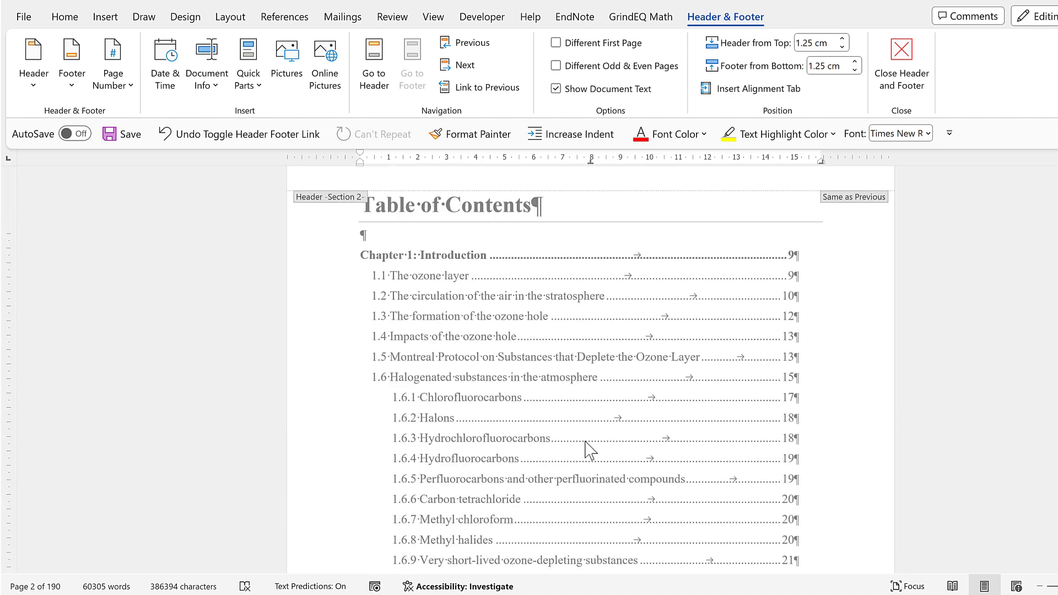
pyautogui.scroll(3, 586, 444)
# Delete the title-page footer's page number and return to the document body.
pyautogui.moveTo(571, 444); pyautogui.dragTo(622, 453)
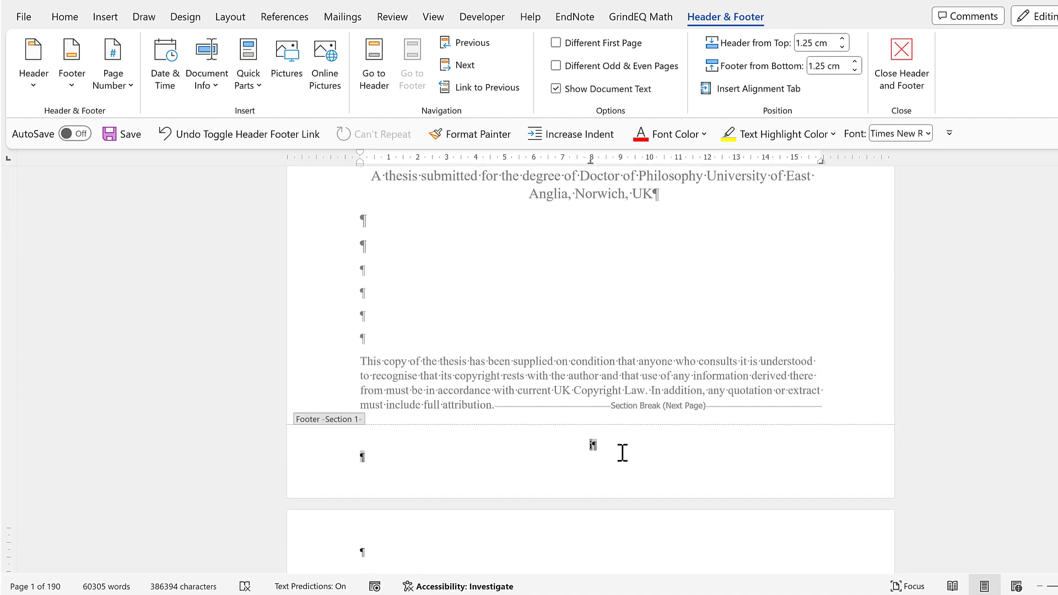
pyautogui.press('Delete')
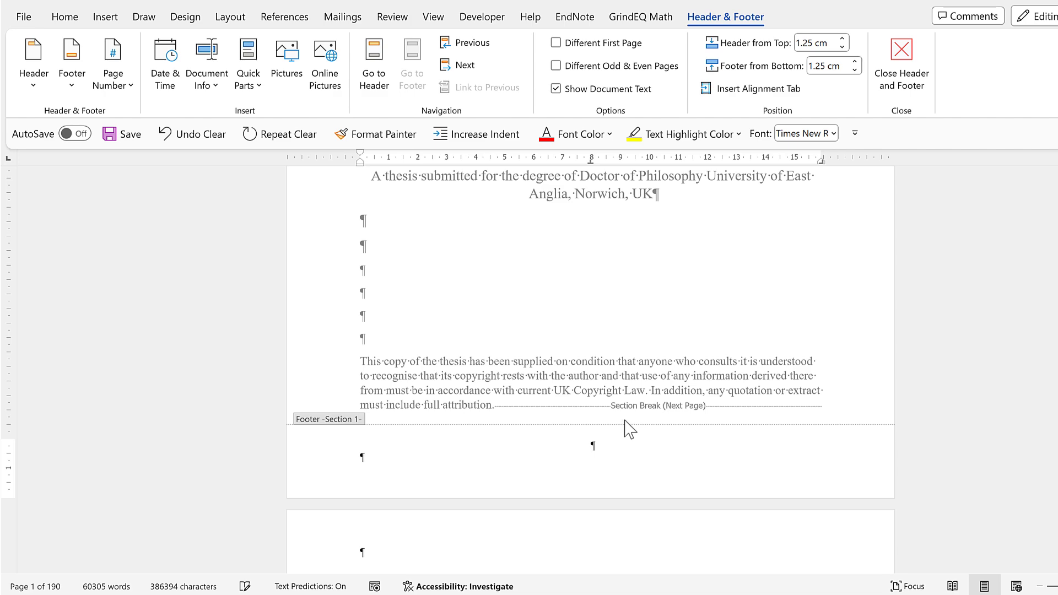
pyautogui.scroll(-10, 630, 429)
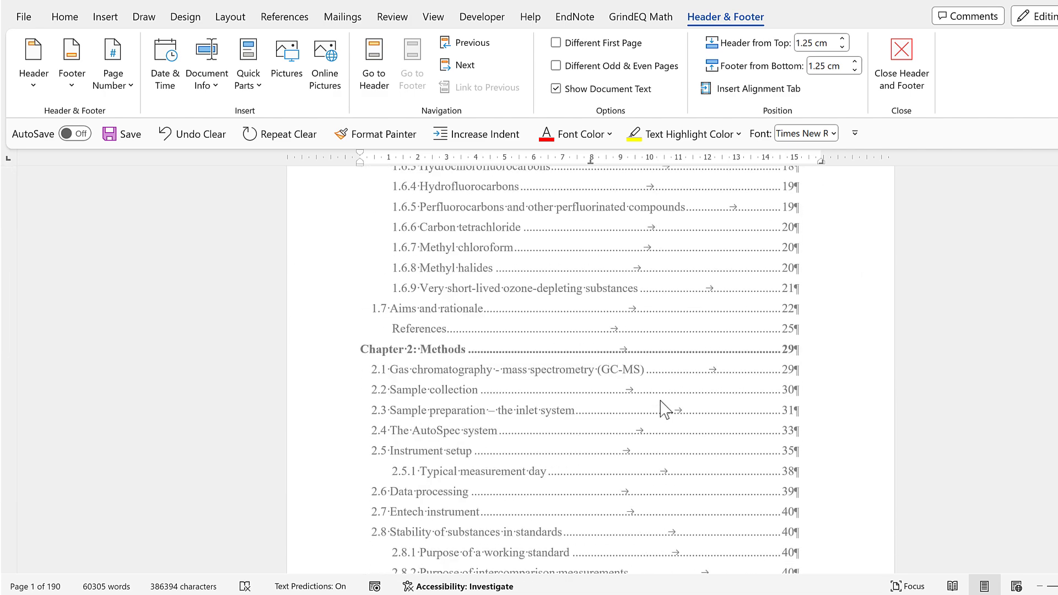
pyautogui.scroll(-5, 665, 410)
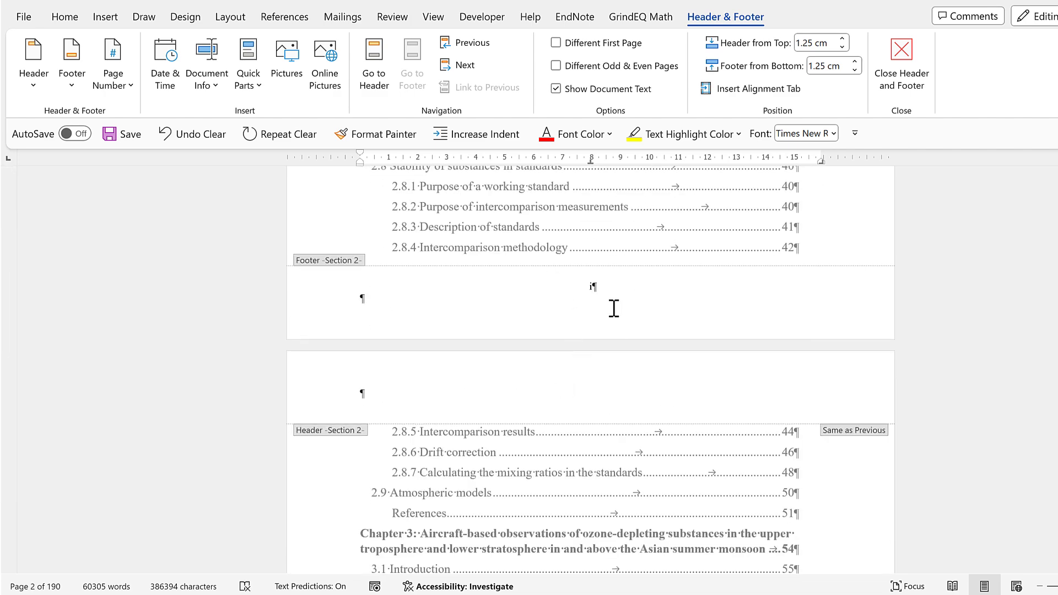
pyautogui.scroll(3, 810, 267)
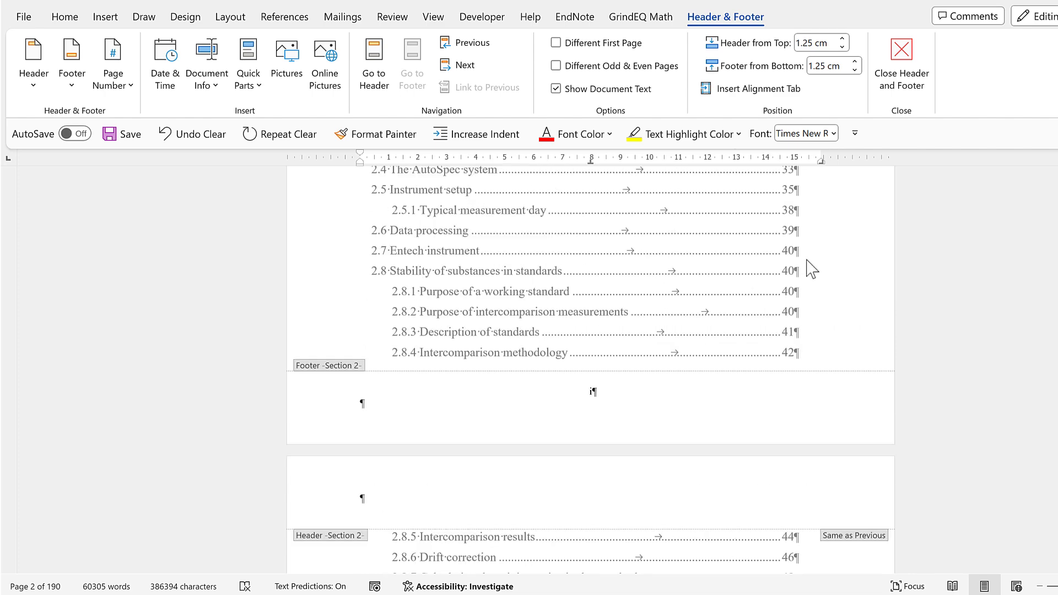
pyautogui.doubleClick(843, 283)
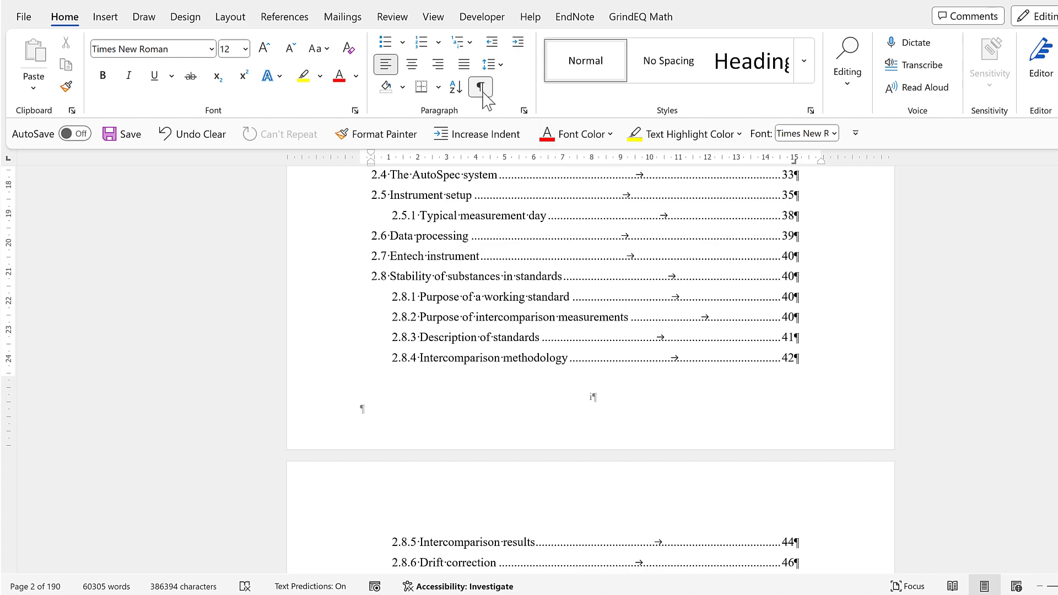
# Hide formatting marks and check the roman-numeral page numbers on the contents pages.
pyautogui.click(482, 90)
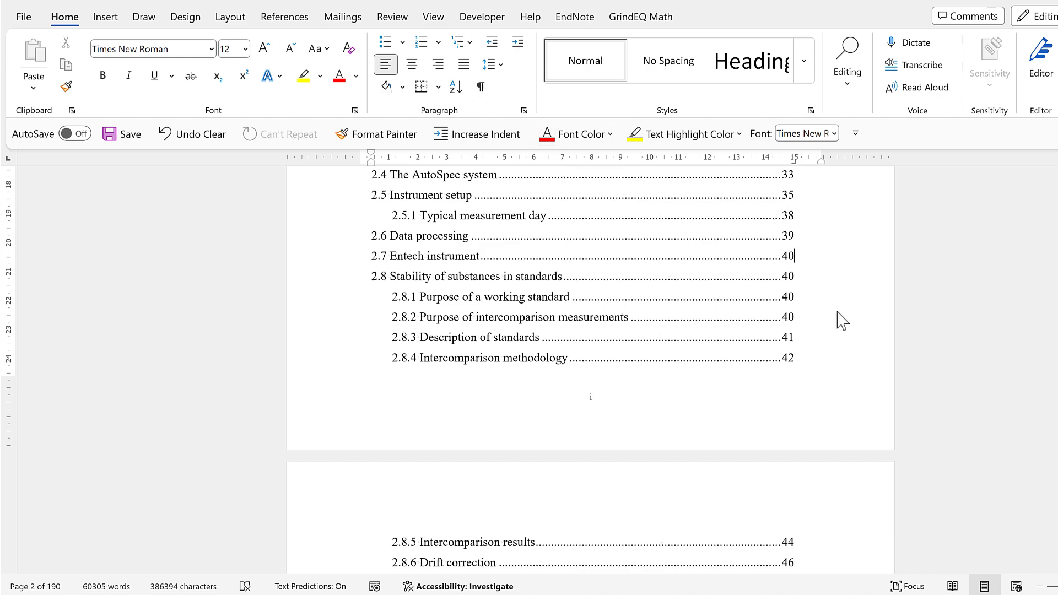
pyautogui.scroll(15, 590, 369)
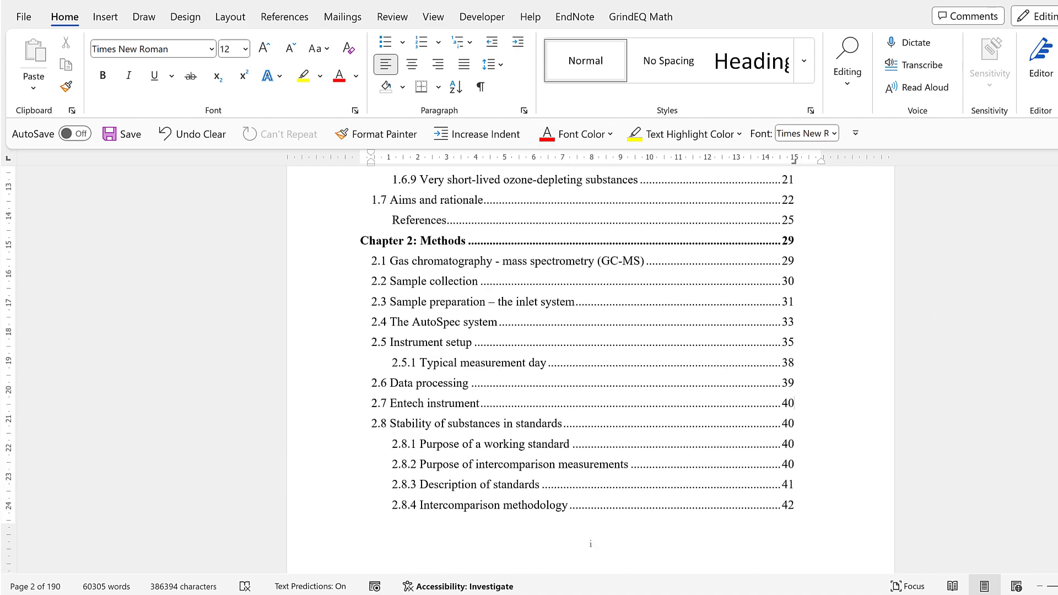
pyautogui.scroll(-6, 783, 307)
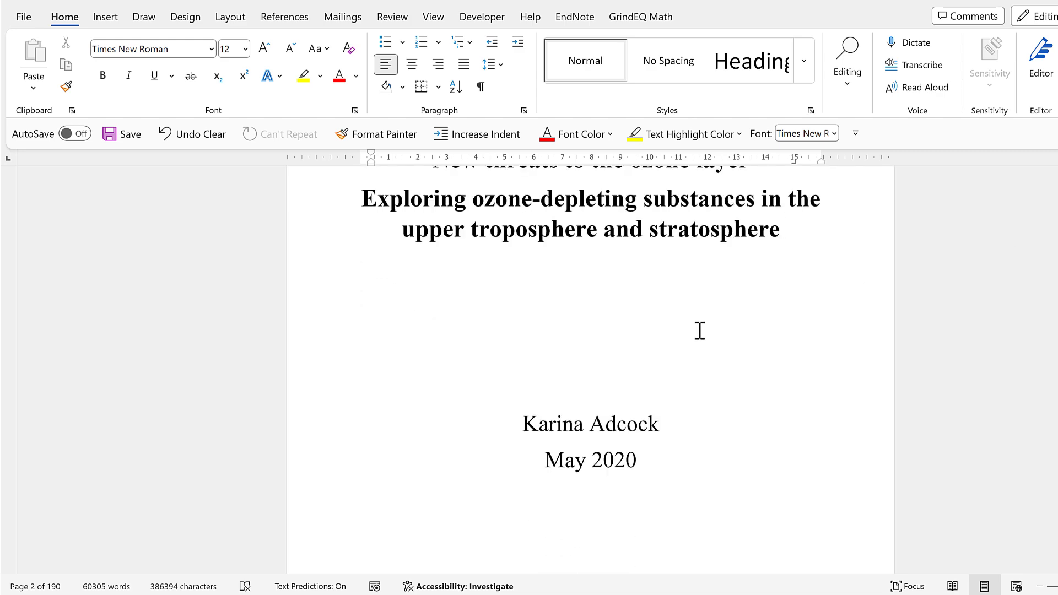
pyautogui.scroll(-5, 697, 299)
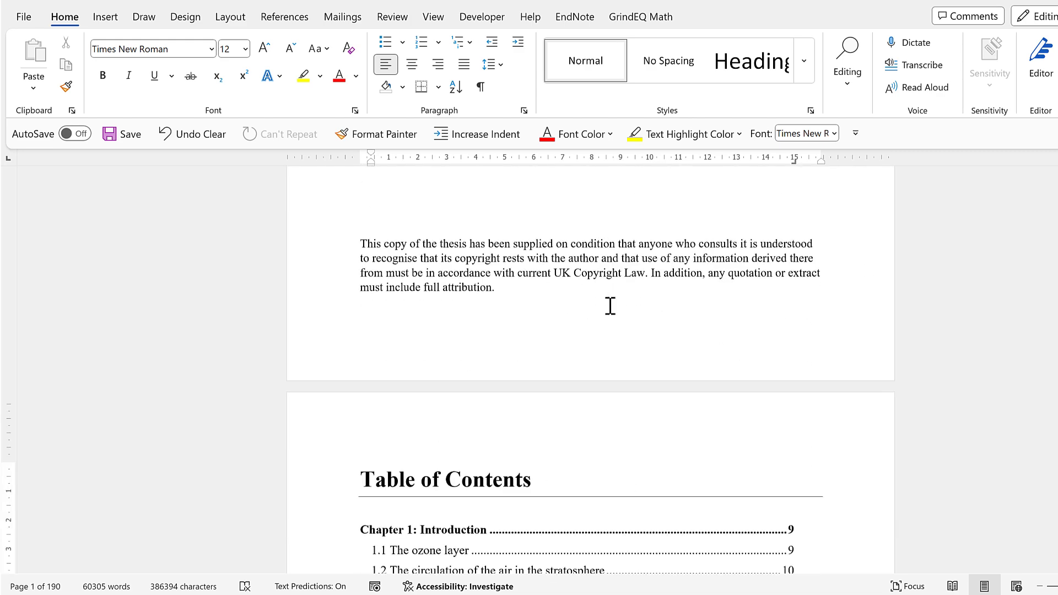
pyautogui.scroll(-10, 688, 348)
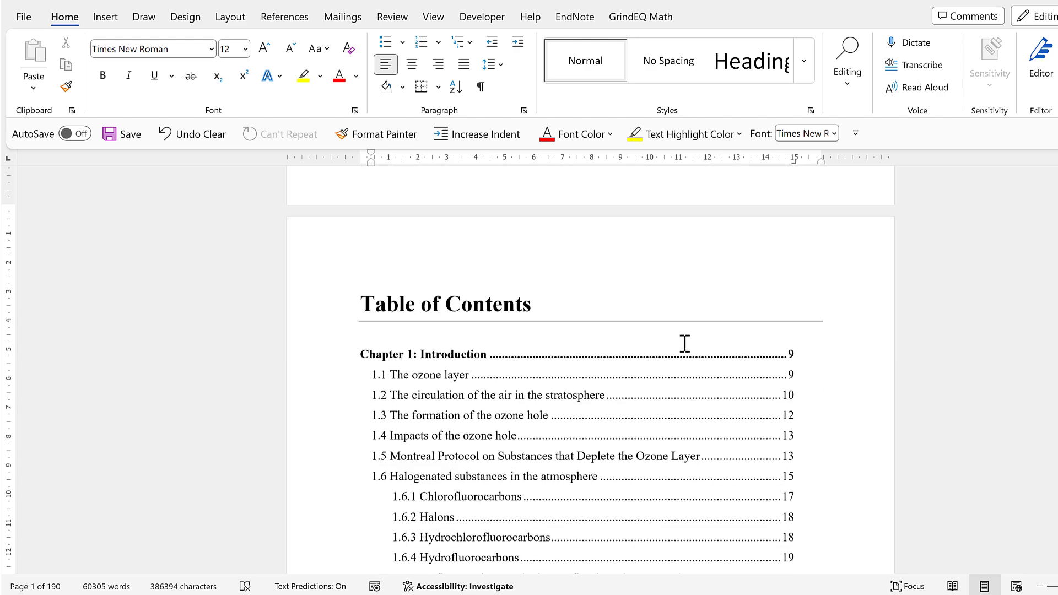
pyautogui.scroll(-6, 682, 347)
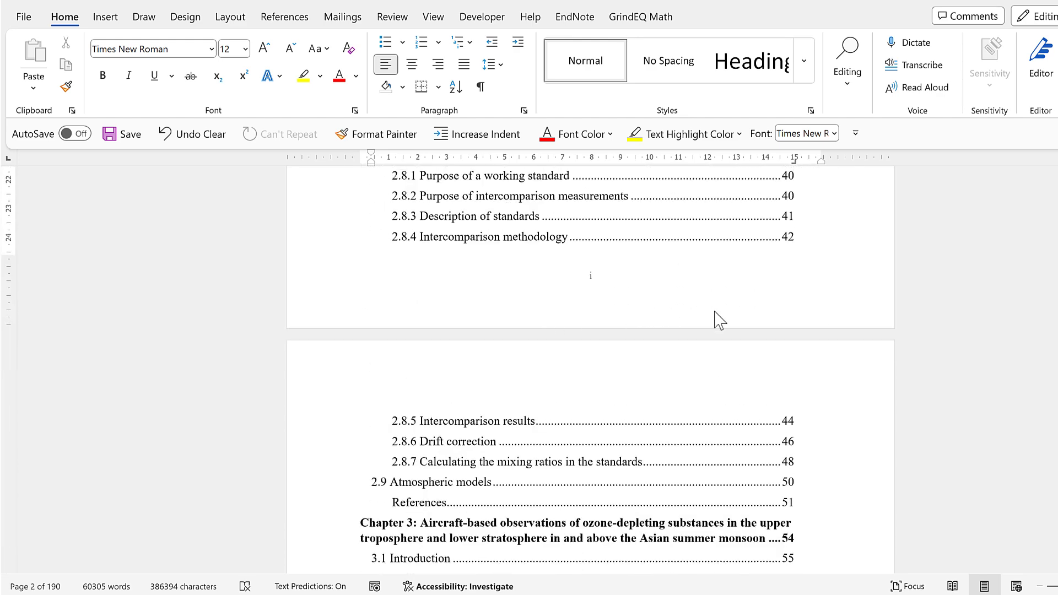
# Scroll into Chapter 1 to confirm its pages are numbered 1 and 2.
pyautogui.scroll(-6, 719, 307)
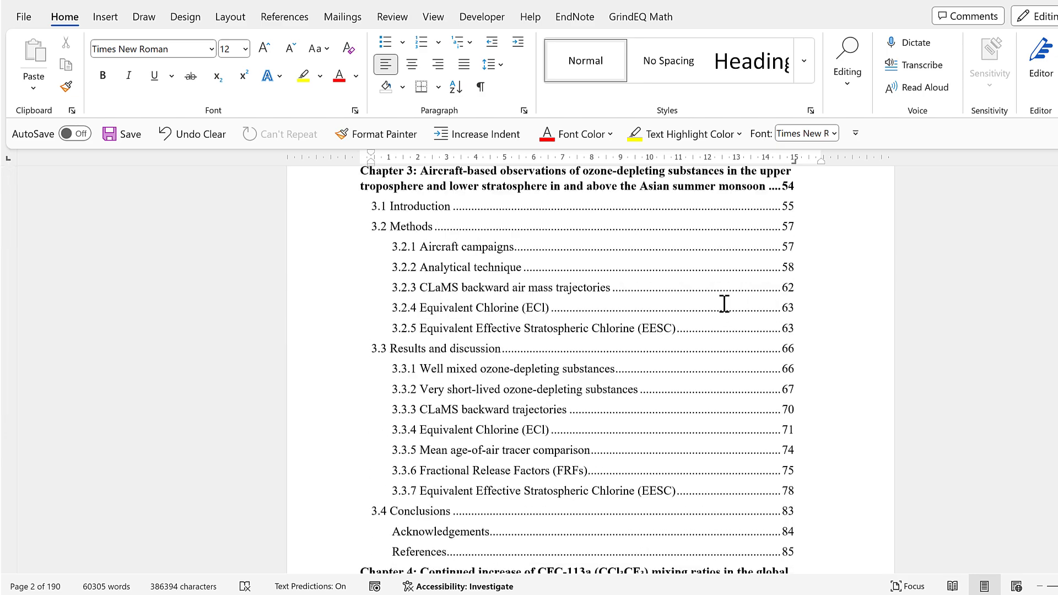
pyautogui.scroll(-9, 767, 304)
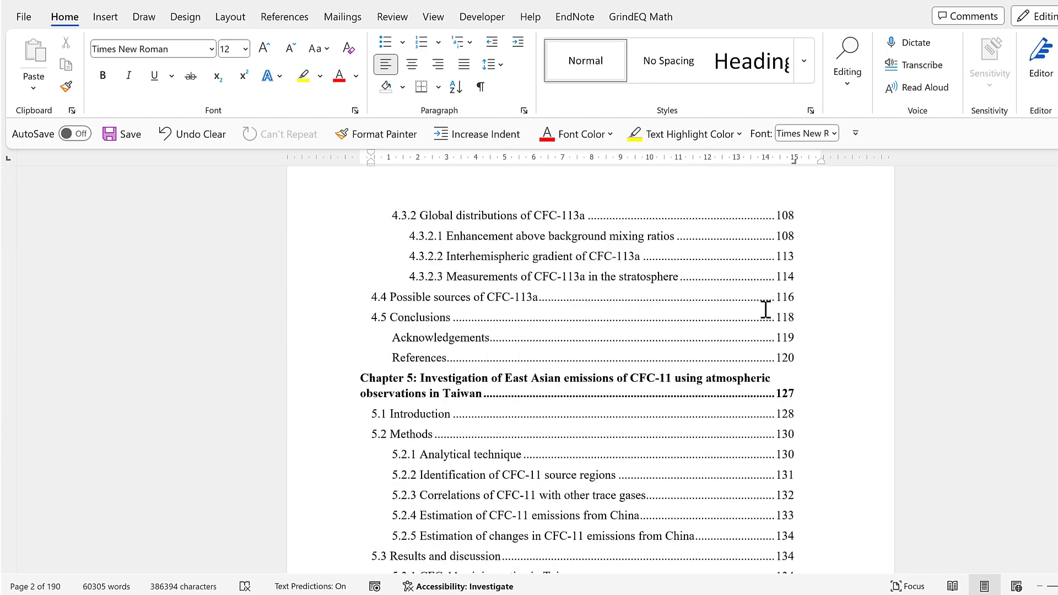
pyautogui.scroll(-15, 763, 315)
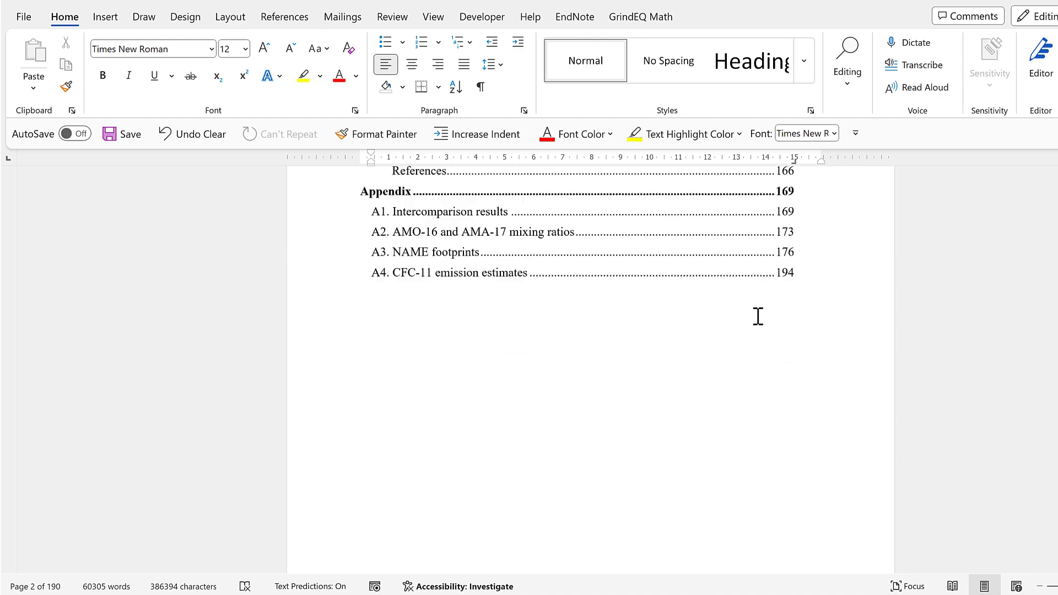
pyautogui.scroll(-10, 756, 319)
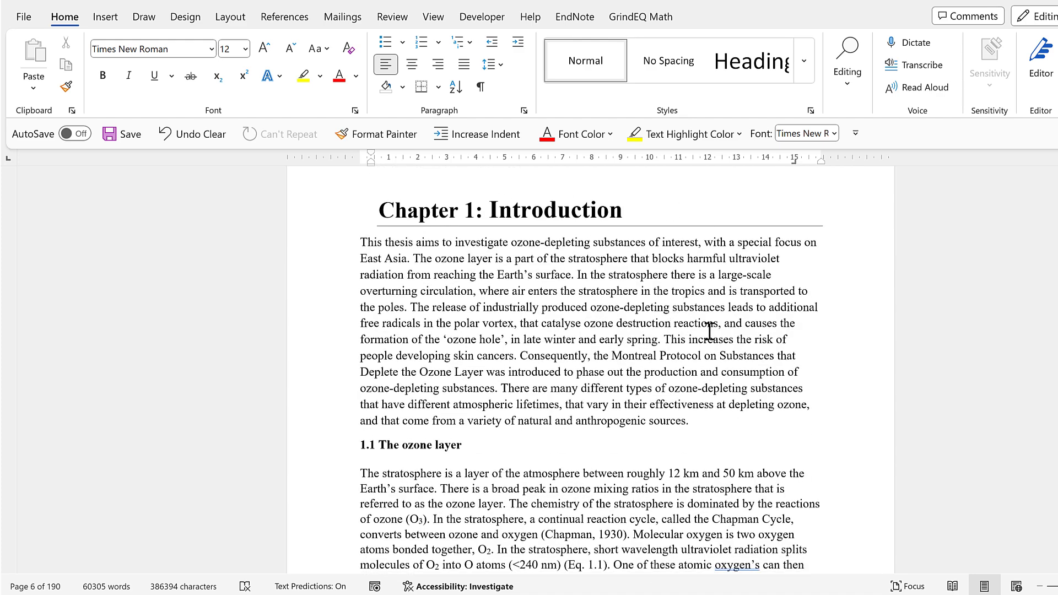
pyautogui.scroll(-12, 710, 330)
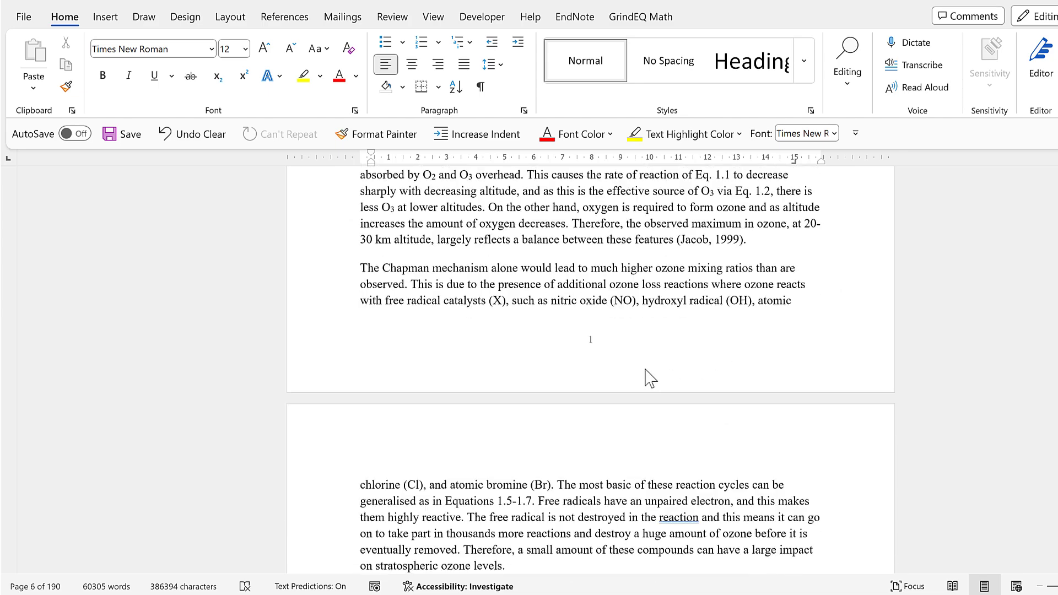
pyautogui.scroll(-10, 792, 347)
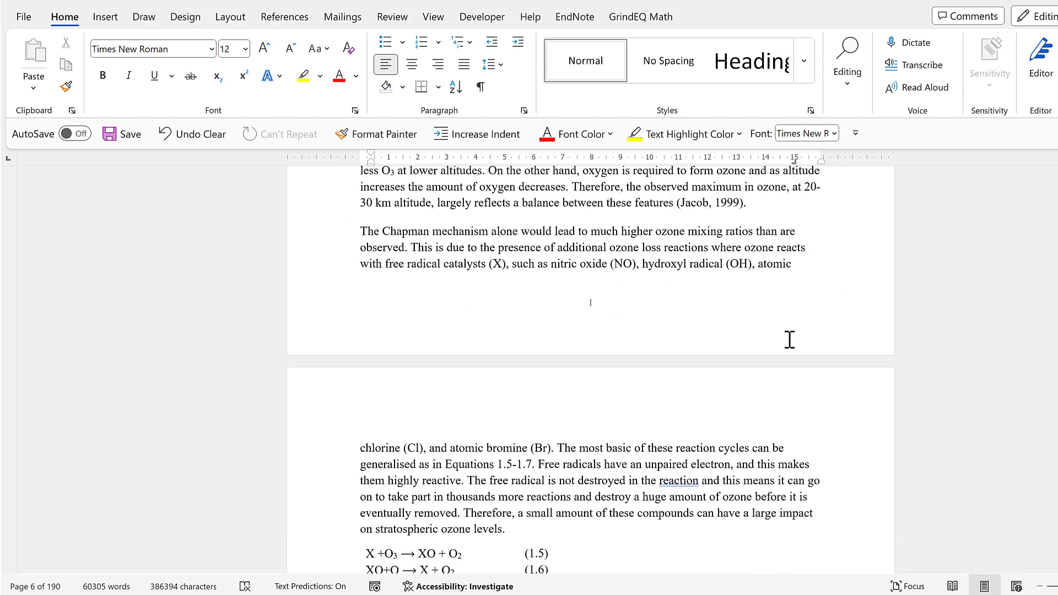
pyautogui.scroll(-5, 792, 337)
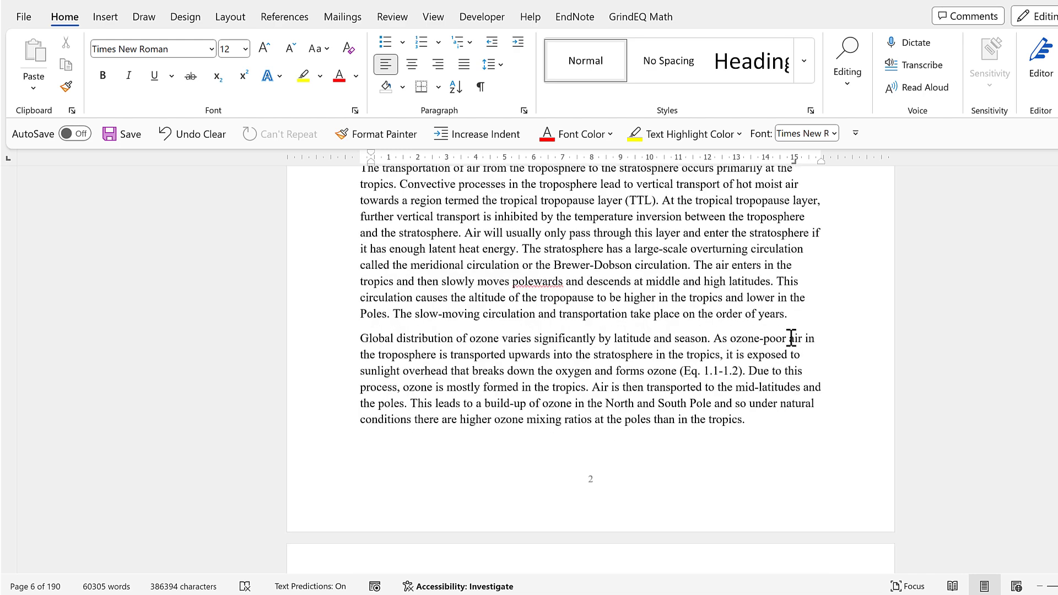